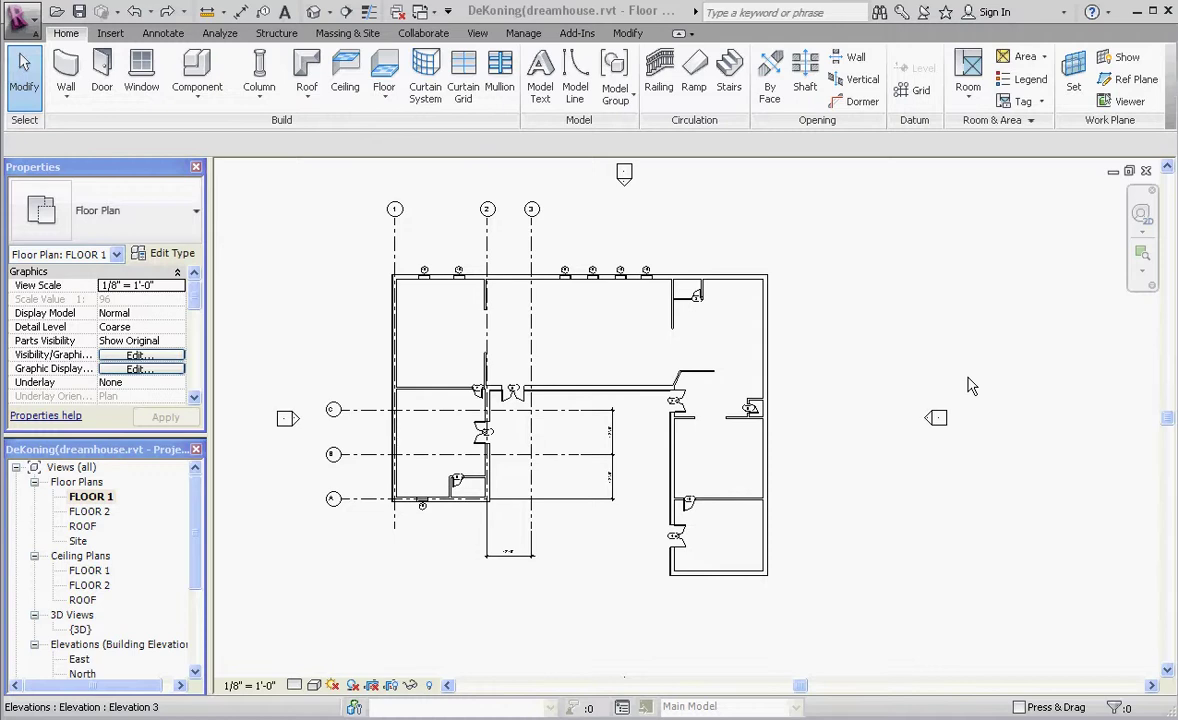
- Open the FLOOR 2 plan view of dreamhouse.rvt to show the walls over grids A–C
double_click(90, 512)
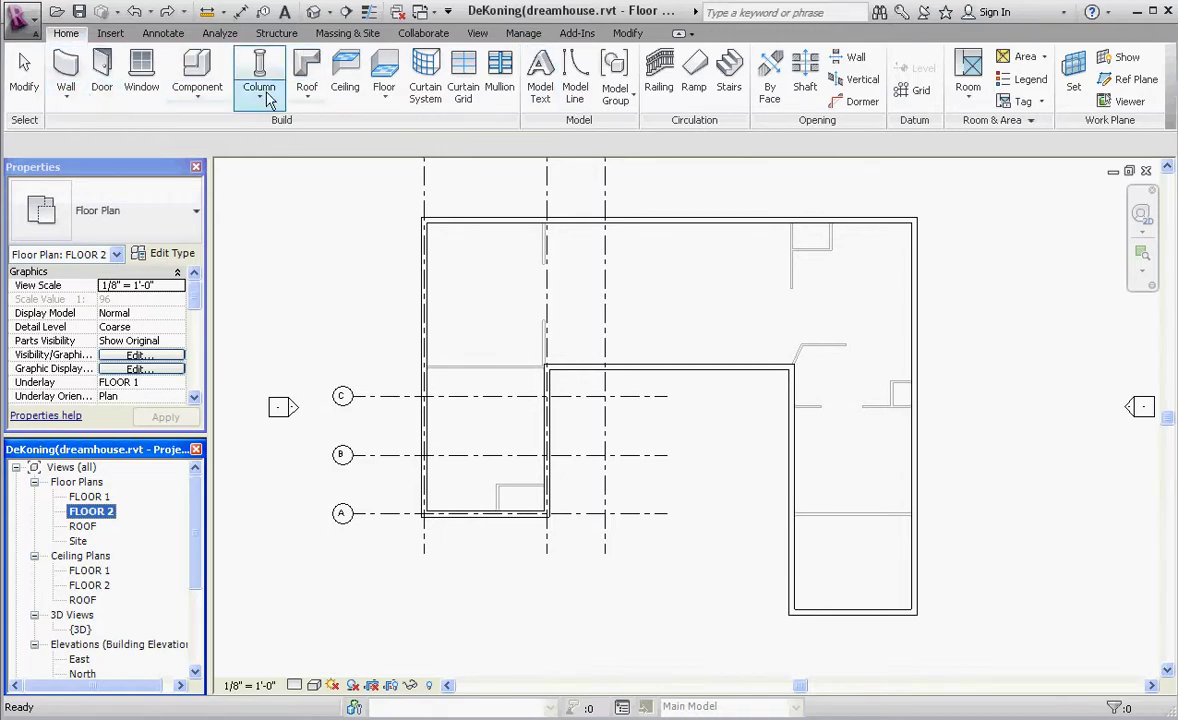
- Start a new floor and set its type to Wood Joist 10" - Wood Finish
left_click(390, 80)
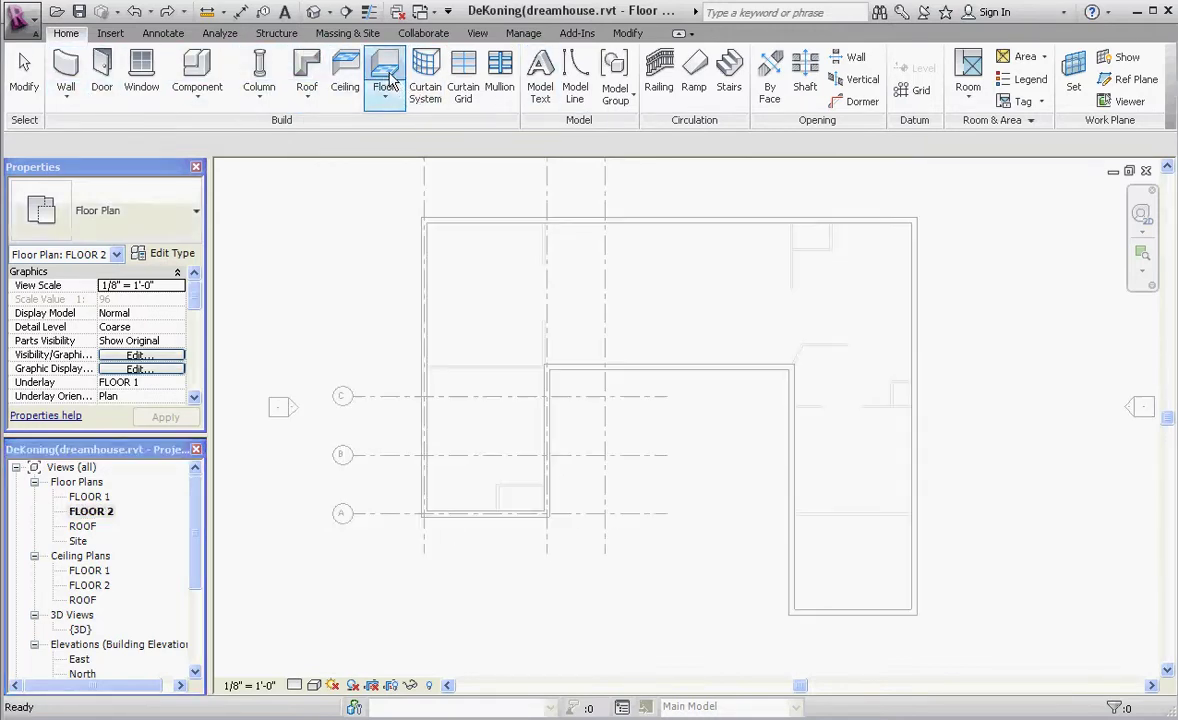
left_click(196, 212)
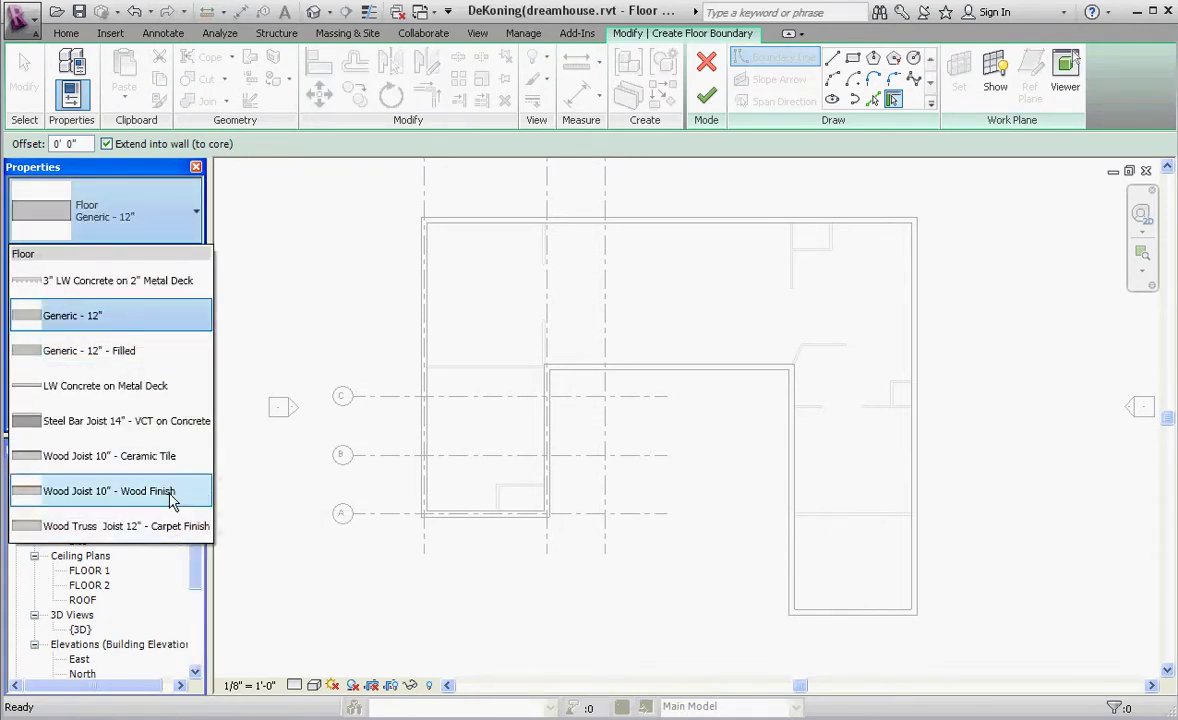
left_click(171, 495)
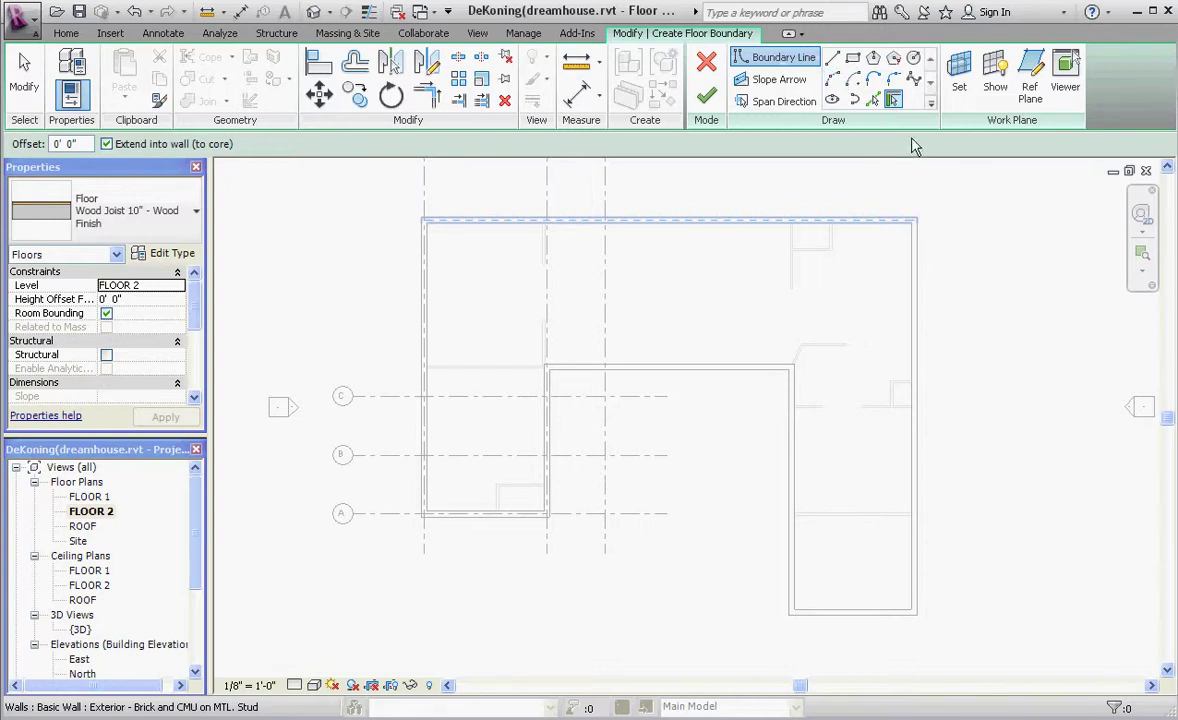
- Draw two overlapping rectangles, 46'-6" x 11'-6" and 20'-4 1/8" x 30'-0", snapped to wall corners
left_click(853, 62)
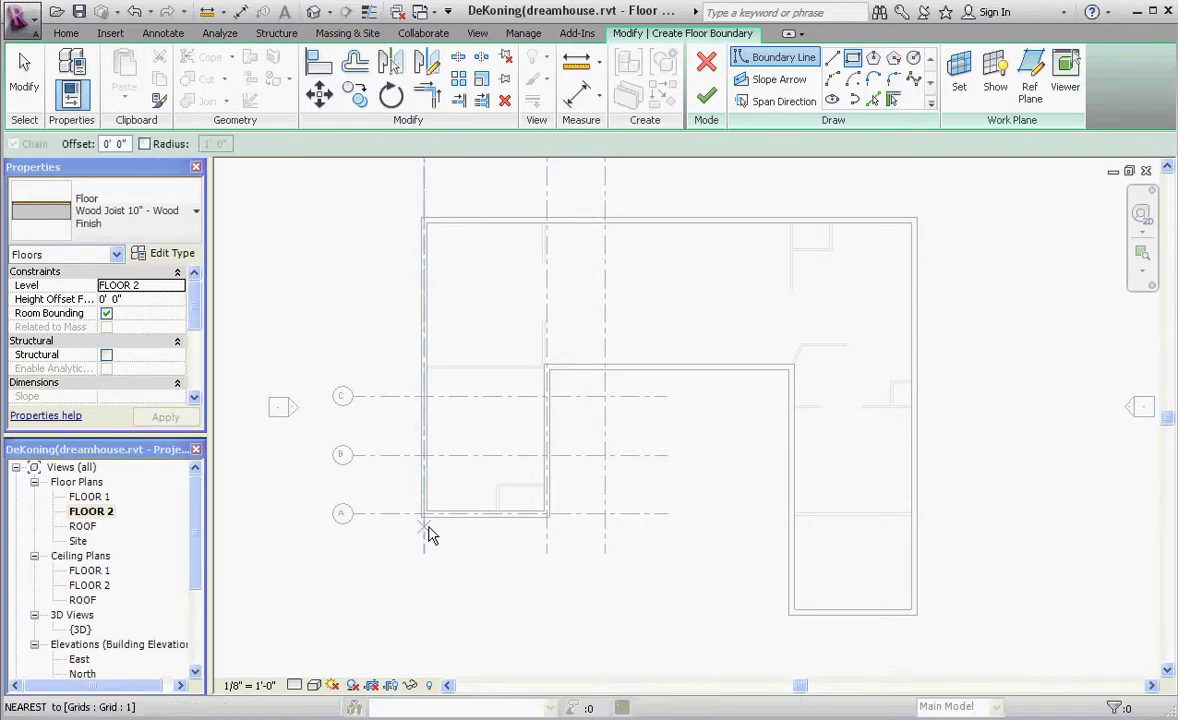
scroll(430, 533, "up", 5)
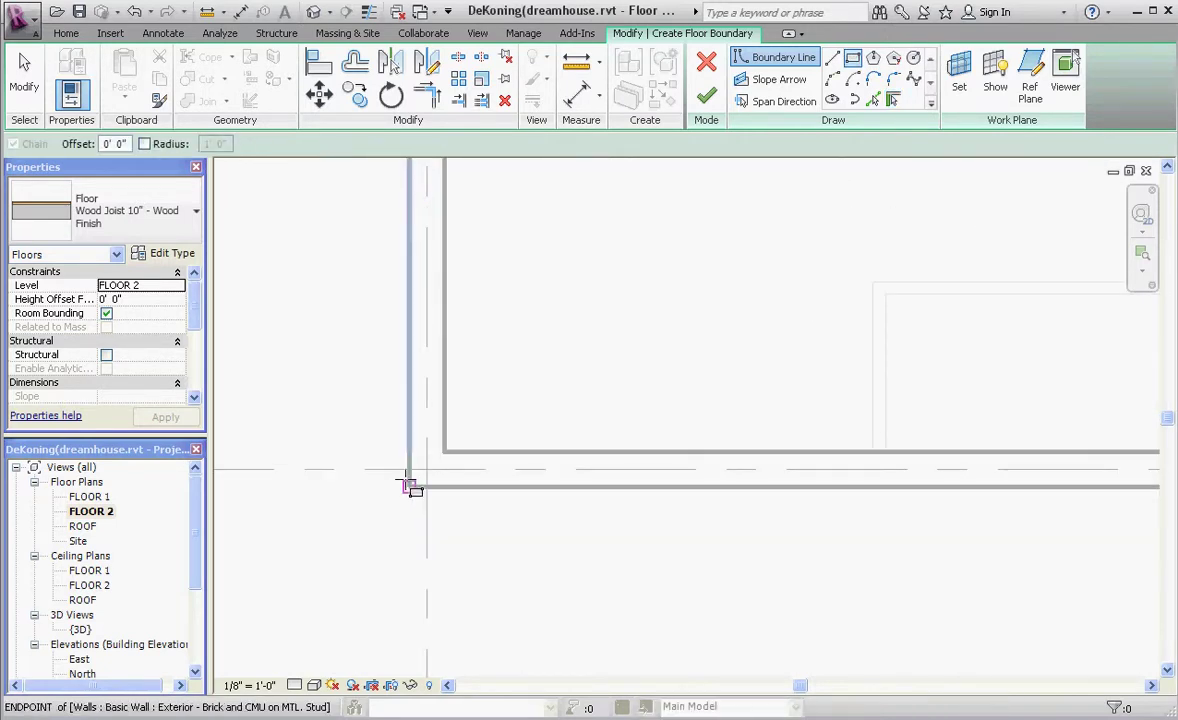
left_click(408, 484)
scroll(376, 539, "down", 4)
scroll(381, 537, "down", 2)
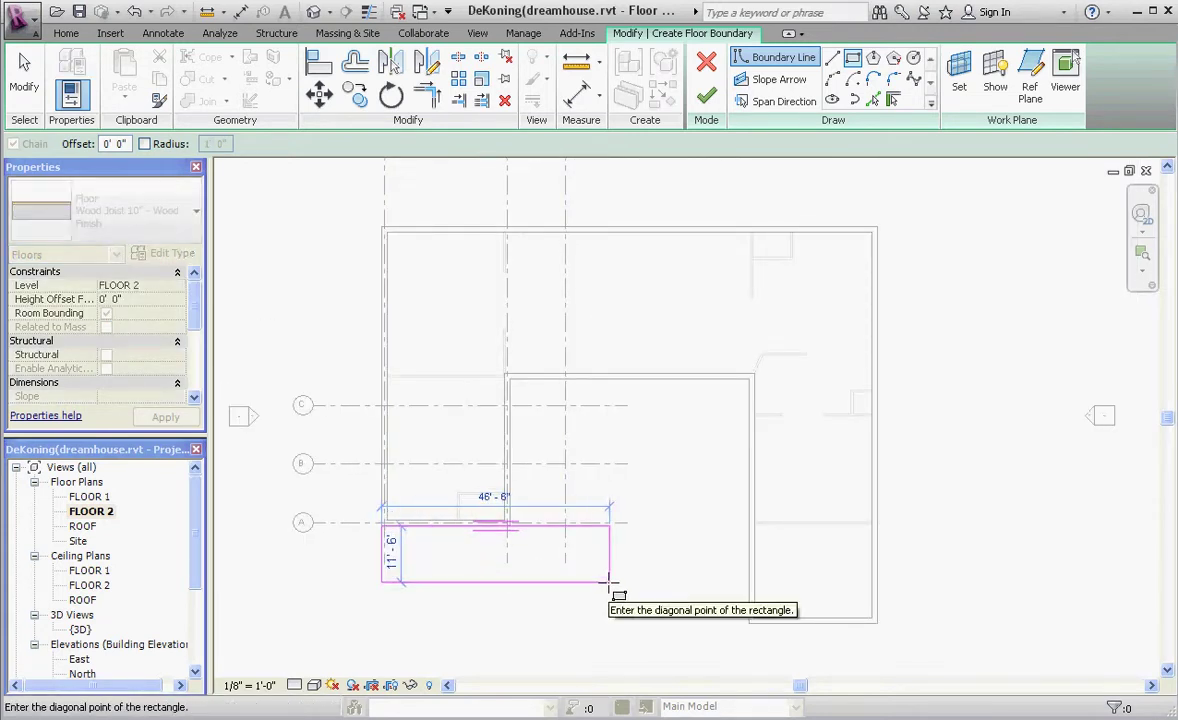
left_click(609, 580)
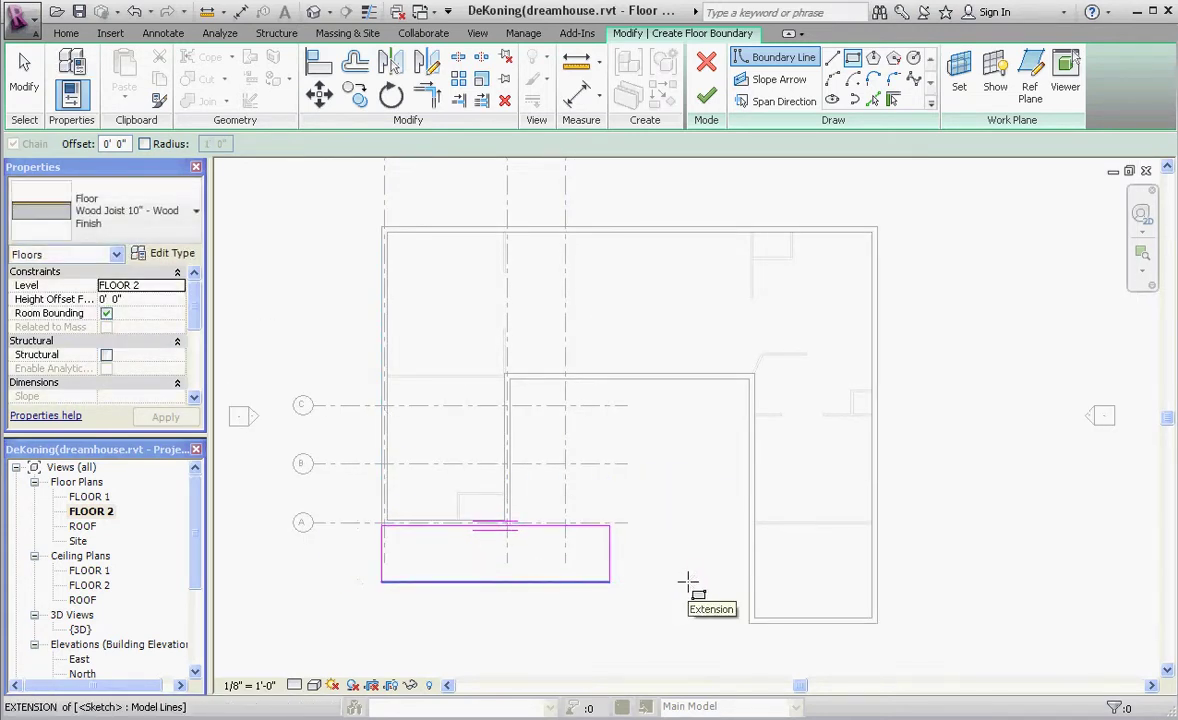
scroll(503, 390, "up", 3)
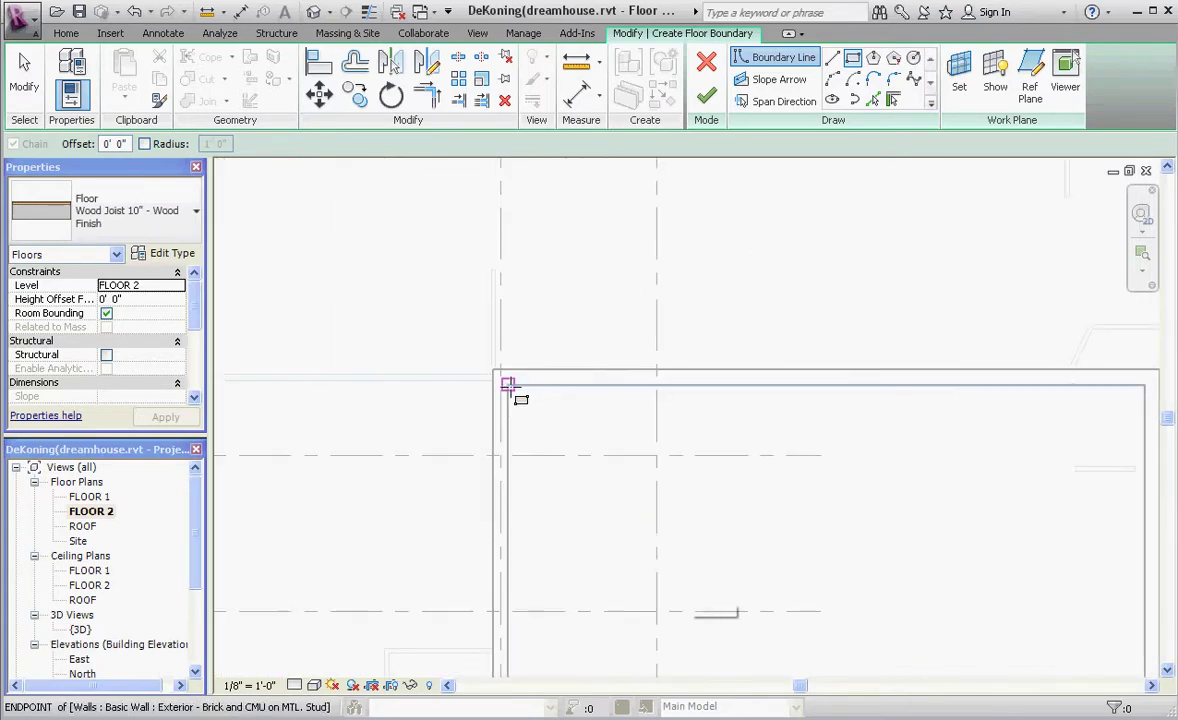
scroll(503, 385, "down", 3)
scroll(545, 445, "down", 3)
scroll(550, 470, "up", 4)
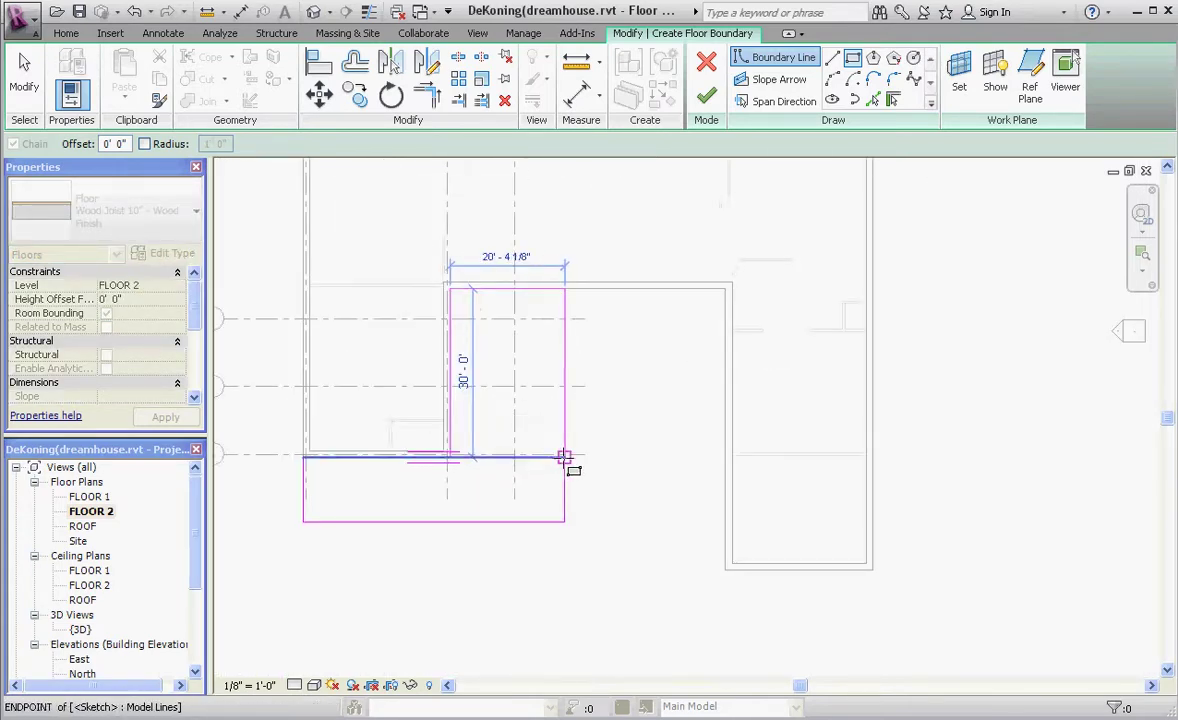
left_click(565, 458)
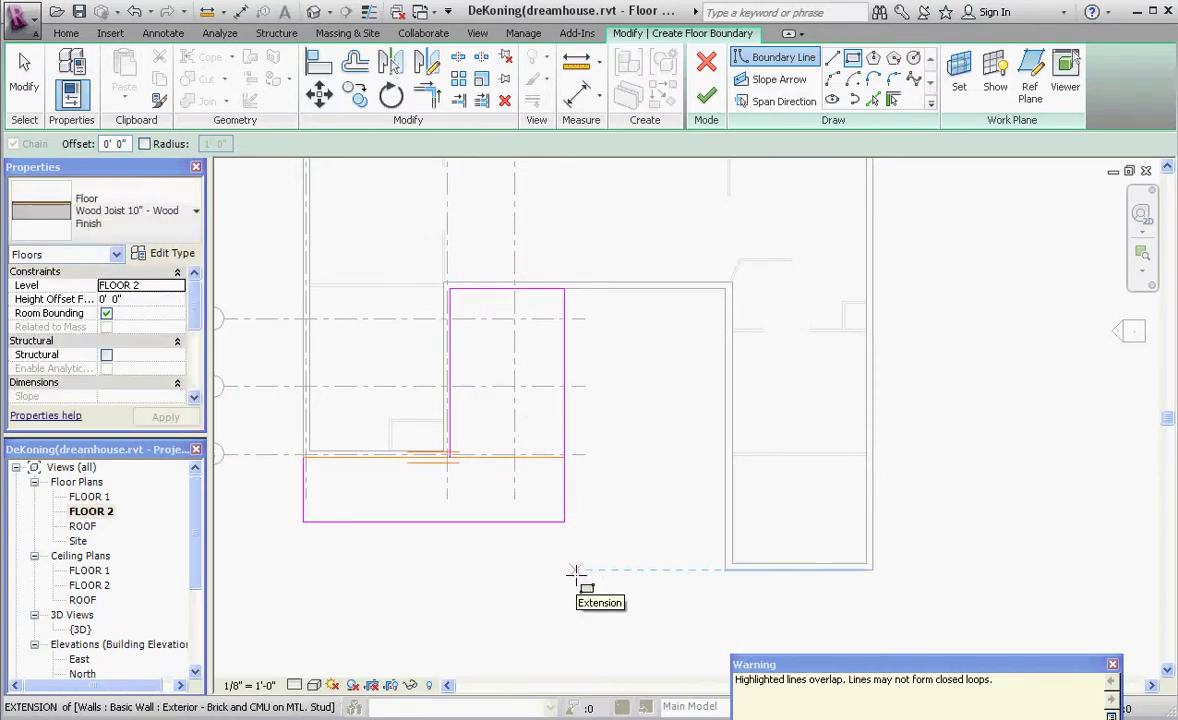
- Trim the horizontal and vertical boundary lines into a shared corner
key("Escape")
key("Escape")
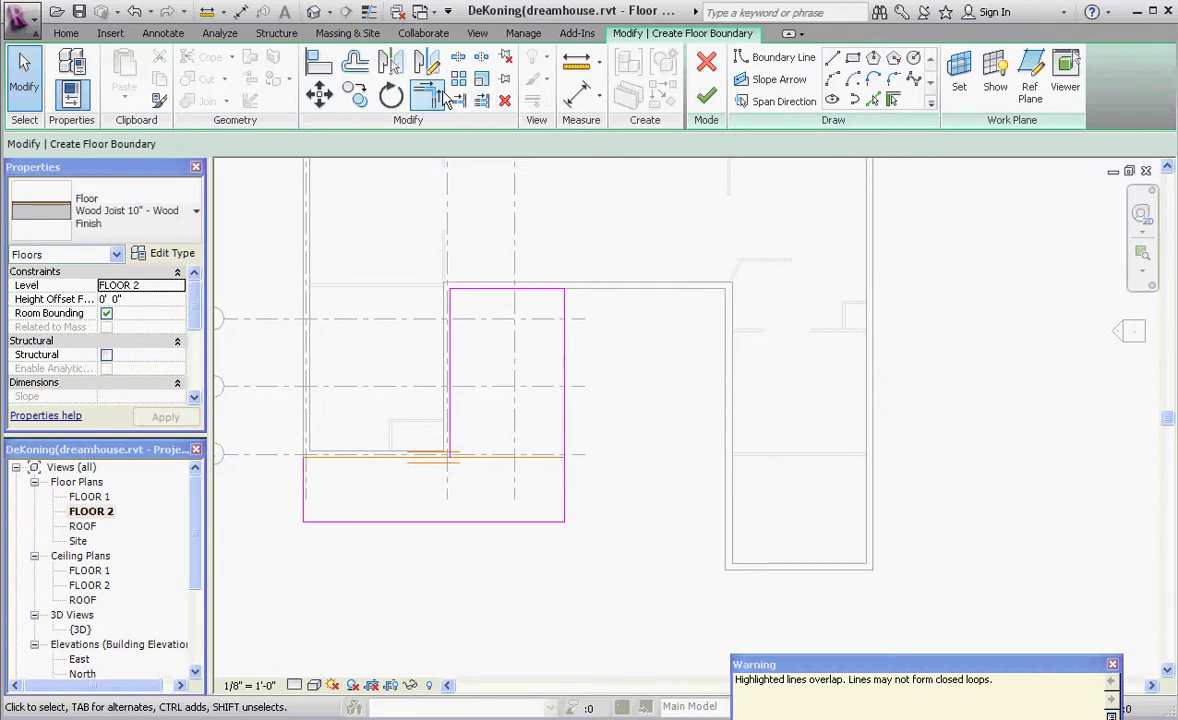
left_click(426, 95)
left_click(352, 455)
left_click(455, 432)
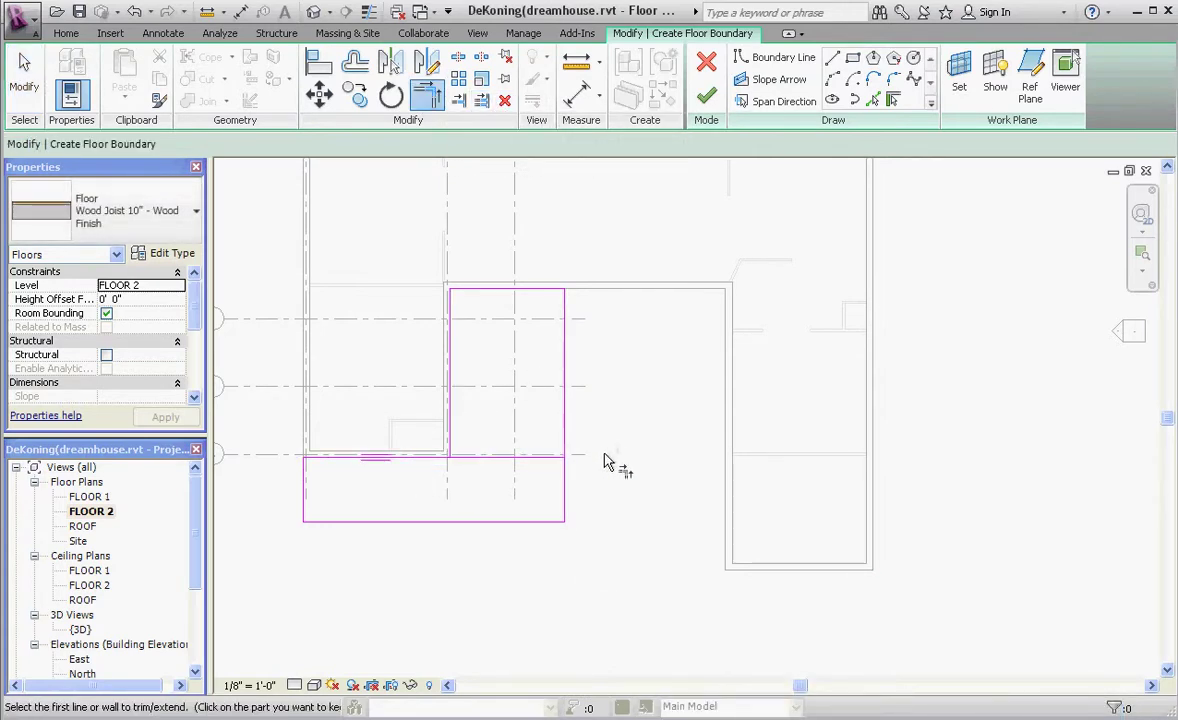
key("Escape")
- Delete the leftover horizontal and short vertical lines, then trim the bottom corner closed
left_click(489, 461)
key("Delete")
left_click(564, 490)
key("Delete")
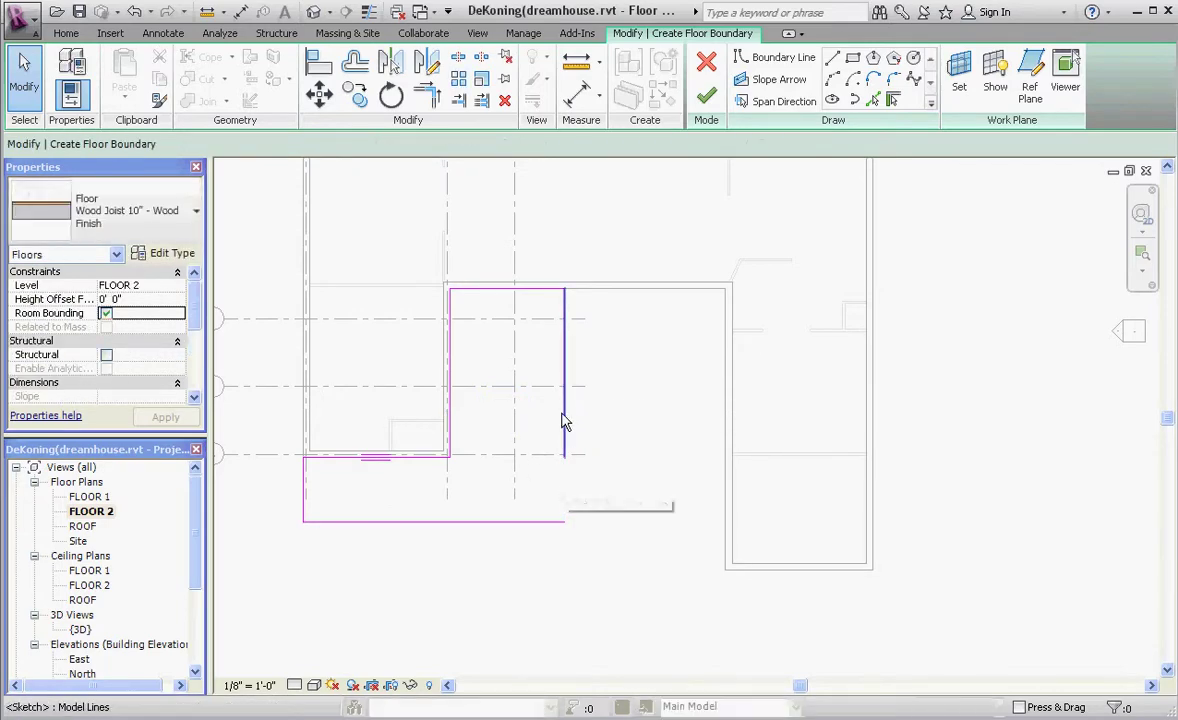
left_click(432, 103)
left_click(527, 530)
left_click(565, 441)
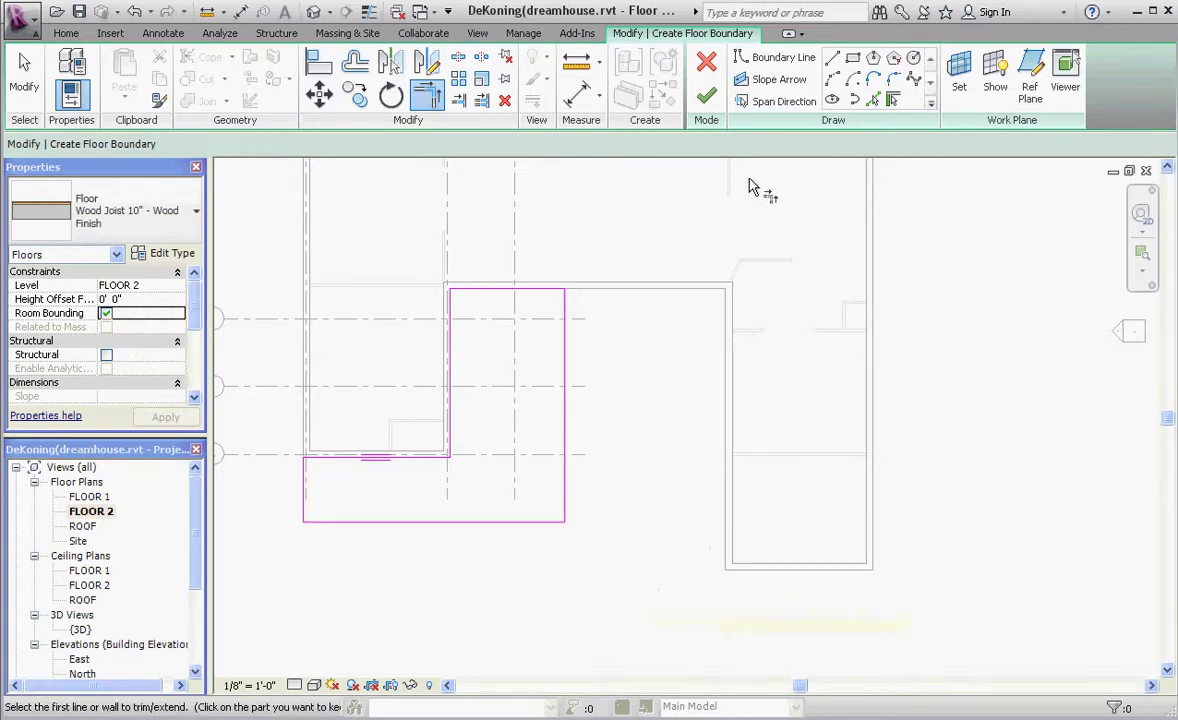
- Finish the L-shaped floor, attaching the walls below, then detach walls that miss their targets
left_click(708, 97)
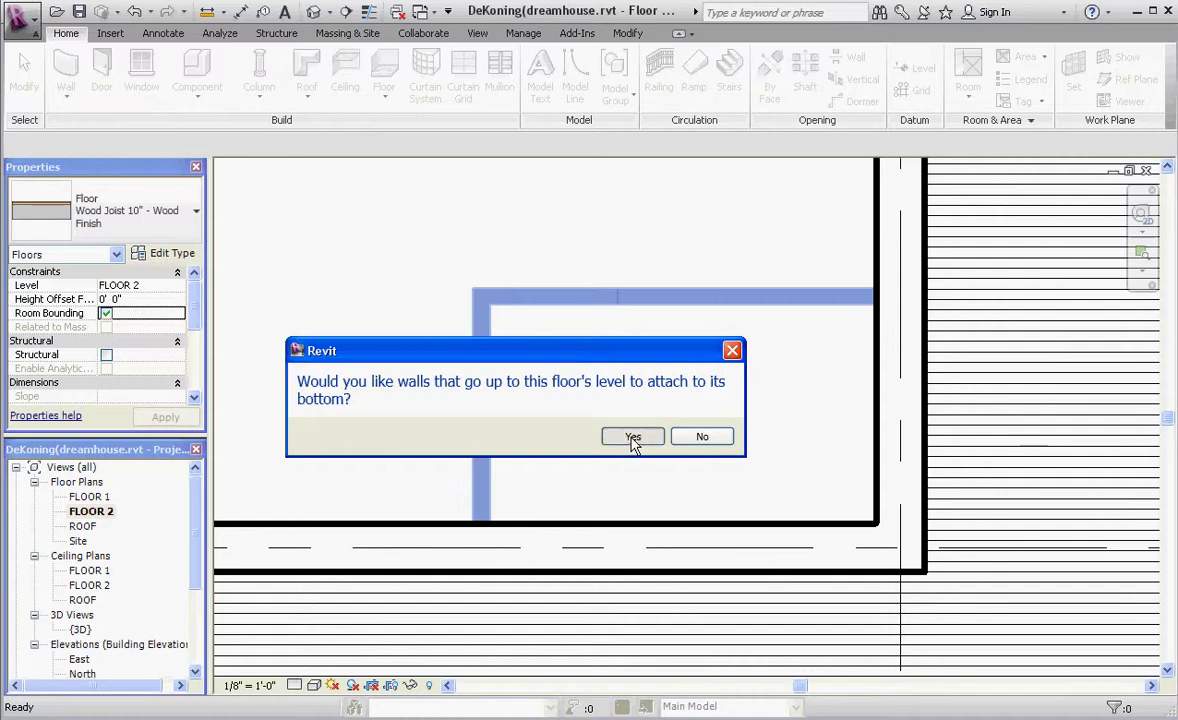
left_click(632, 440)
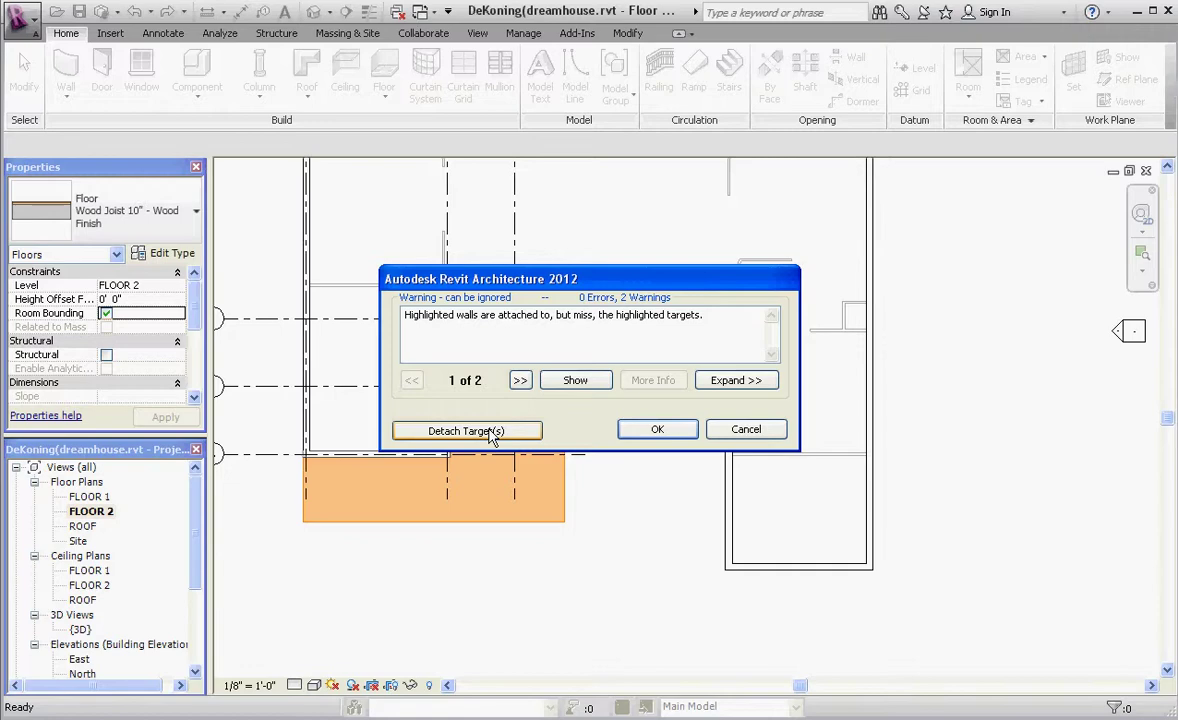
left_click(490, 434)
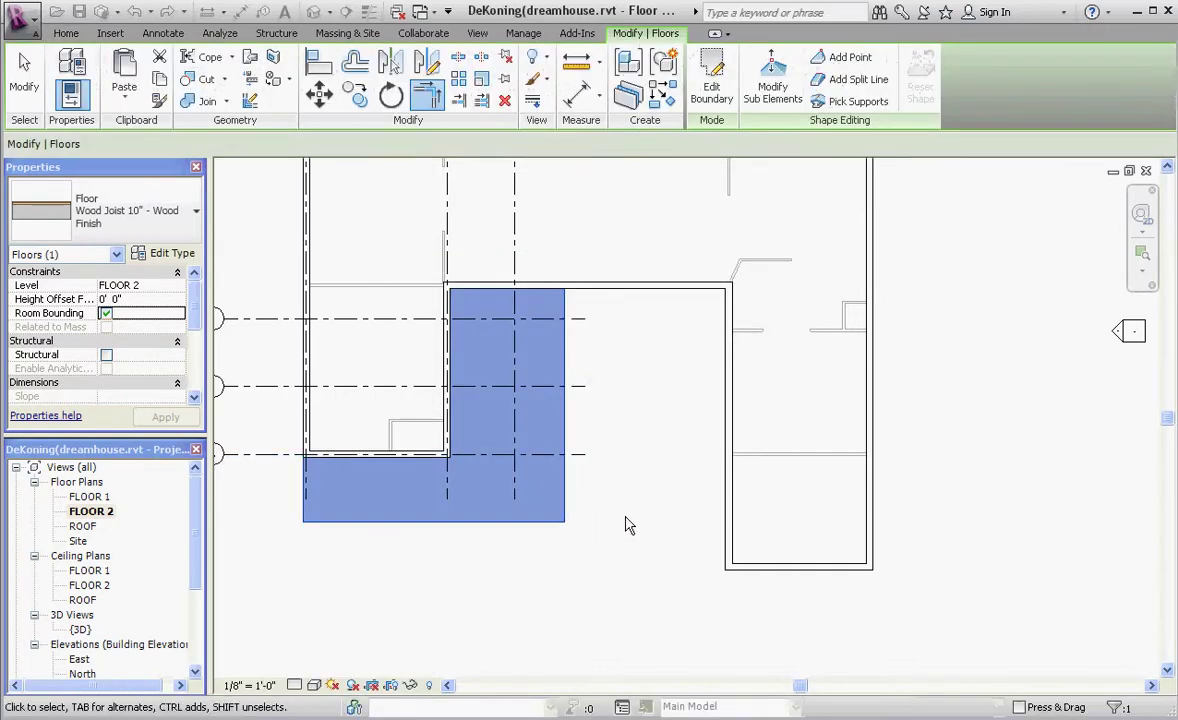
left_click(622, 524)
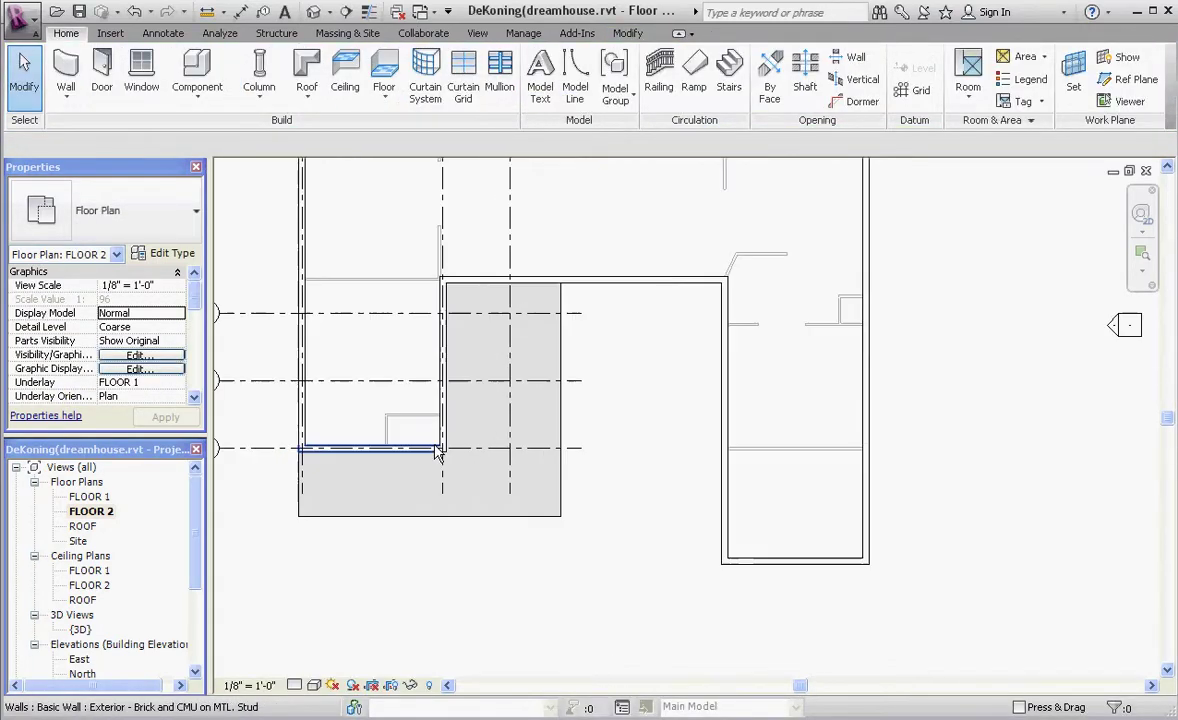
scroll(437, 452, "up", 1)
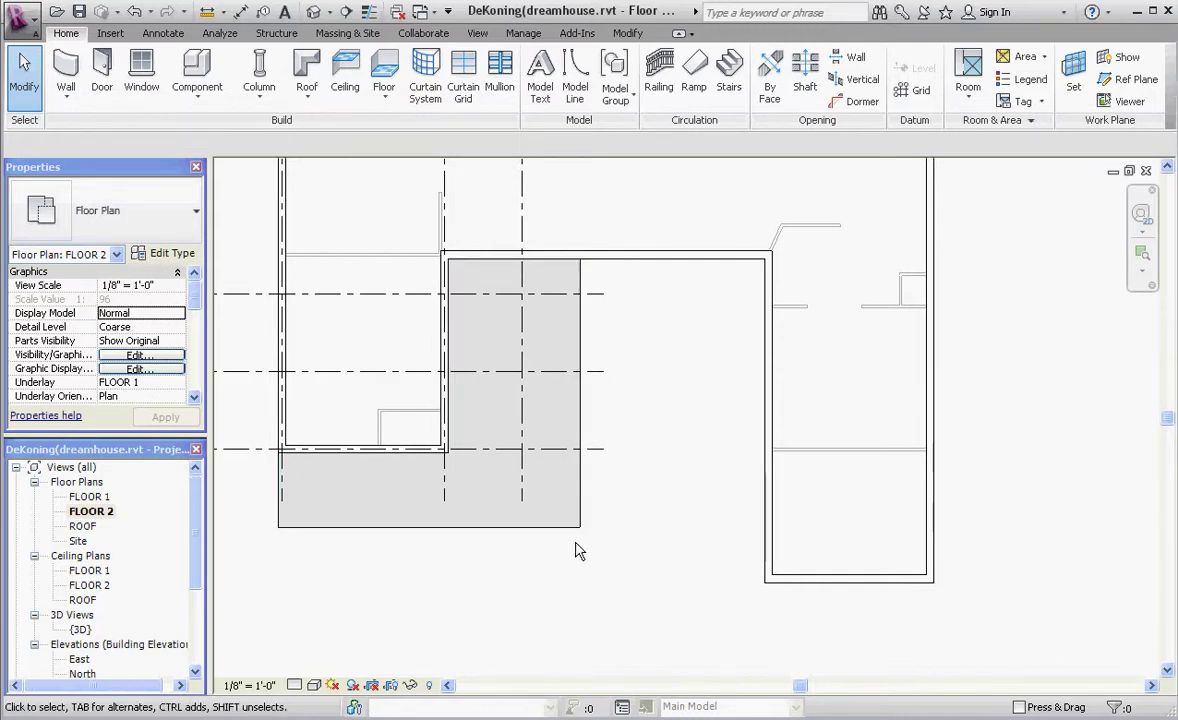
- Start placing an architectural column, defaulting to Rectangular Column 24" x 24"
left_click(261, 99)
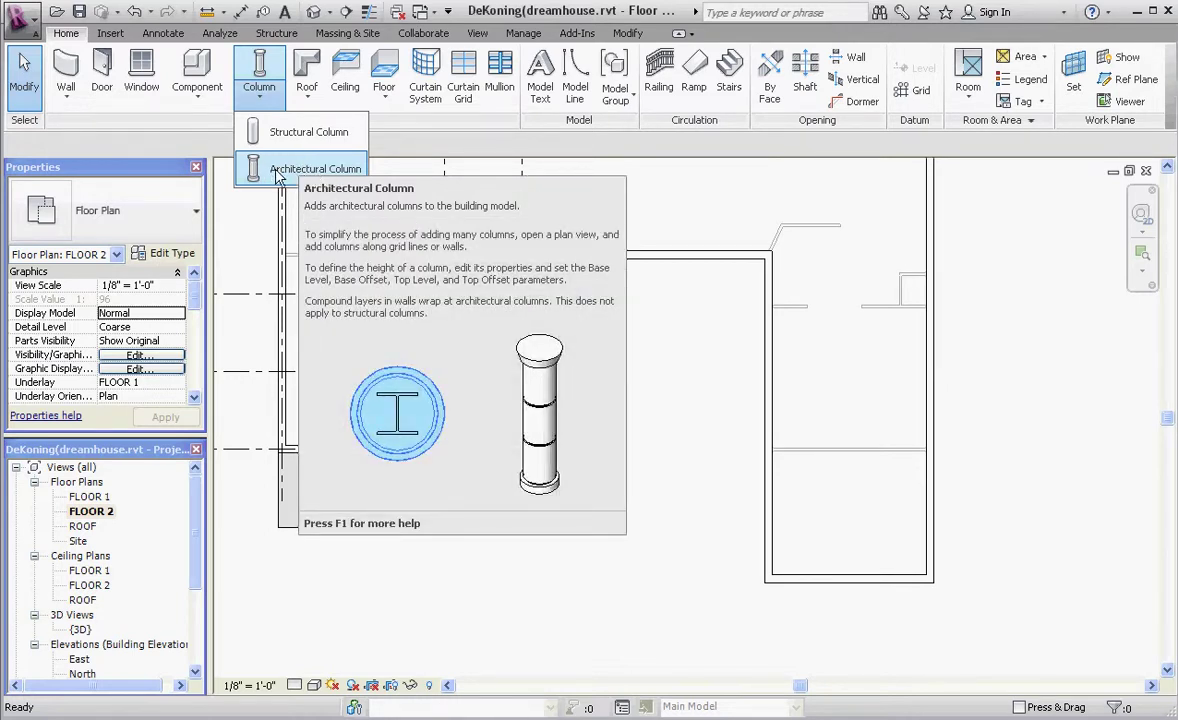
left_click(279, 172)
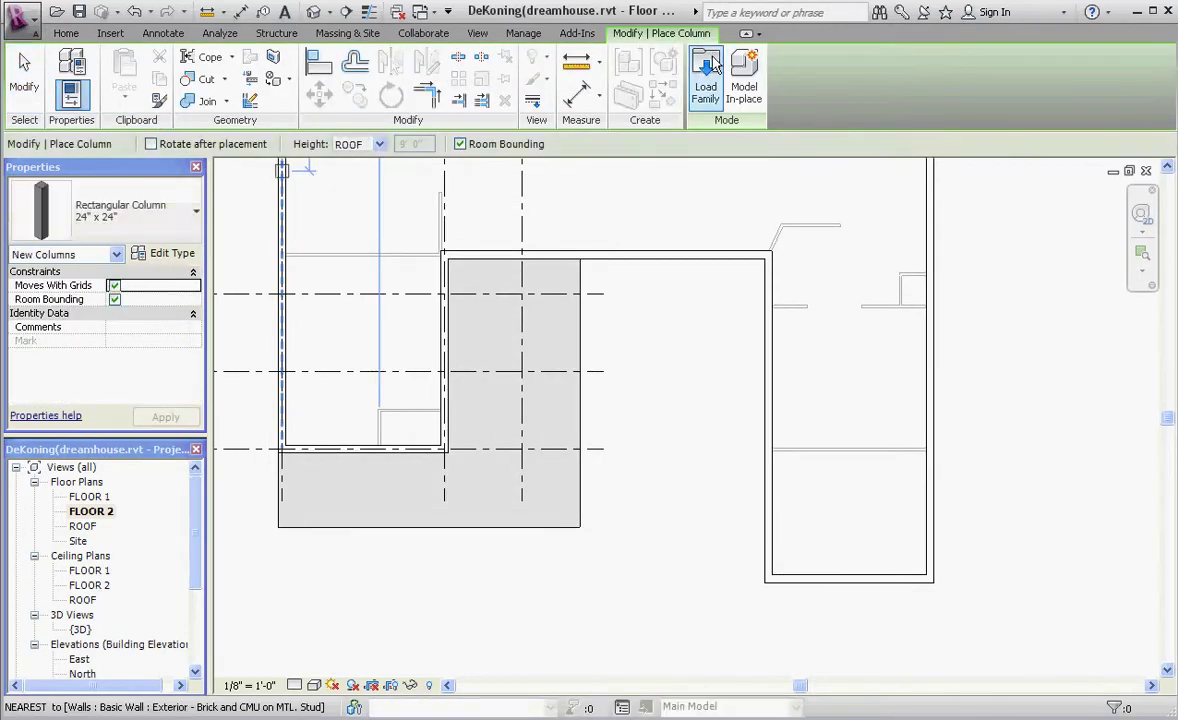
- Preview the families in the Columns library folder and load Metal Clad Column.rfa
left_click(708, 65)
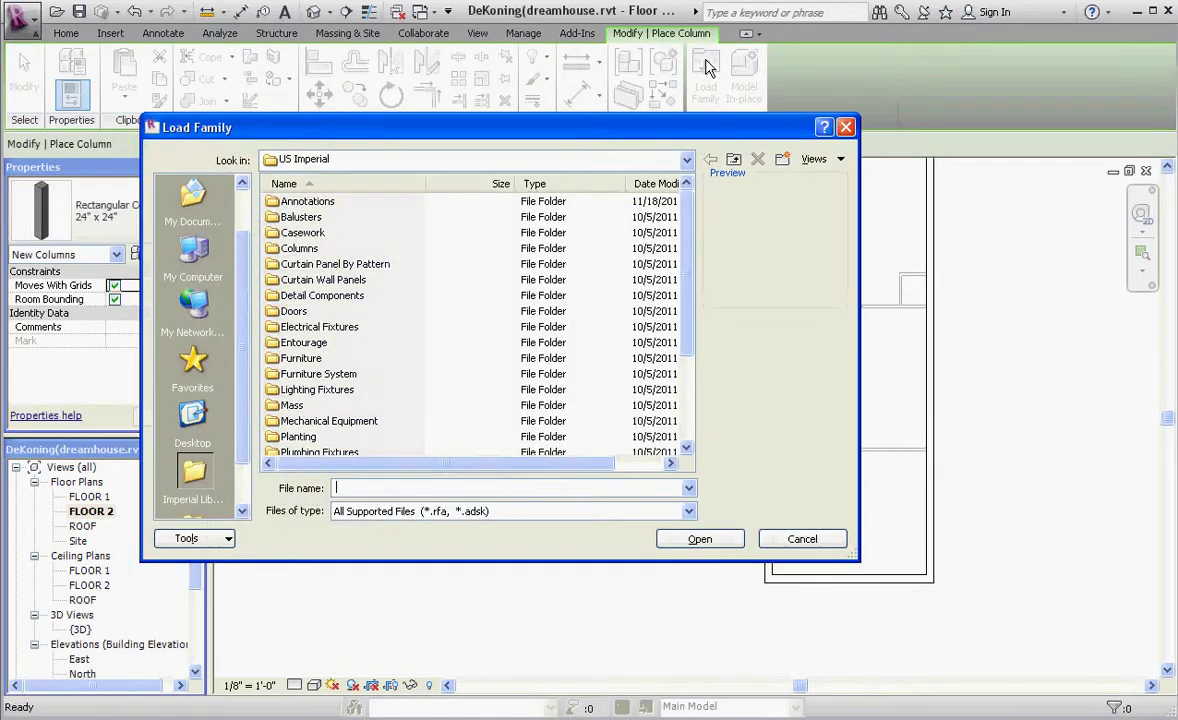
double_click(300, 248)
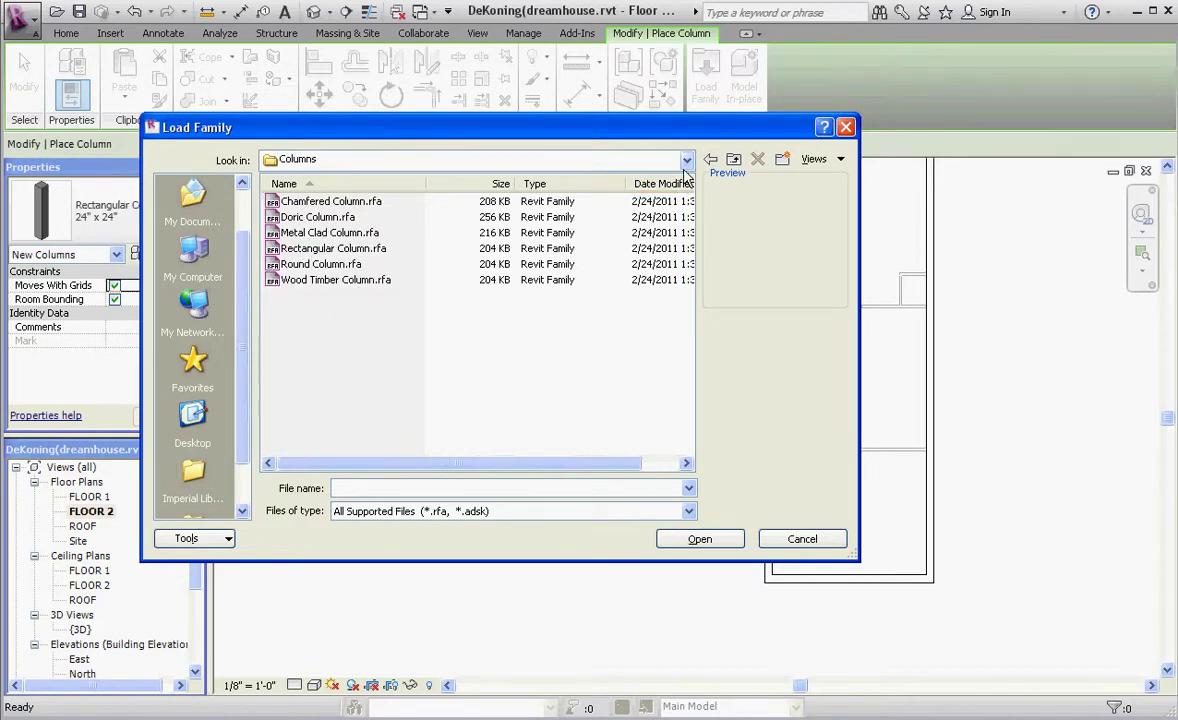
left_click(290, 201)
left_click(311, 219)
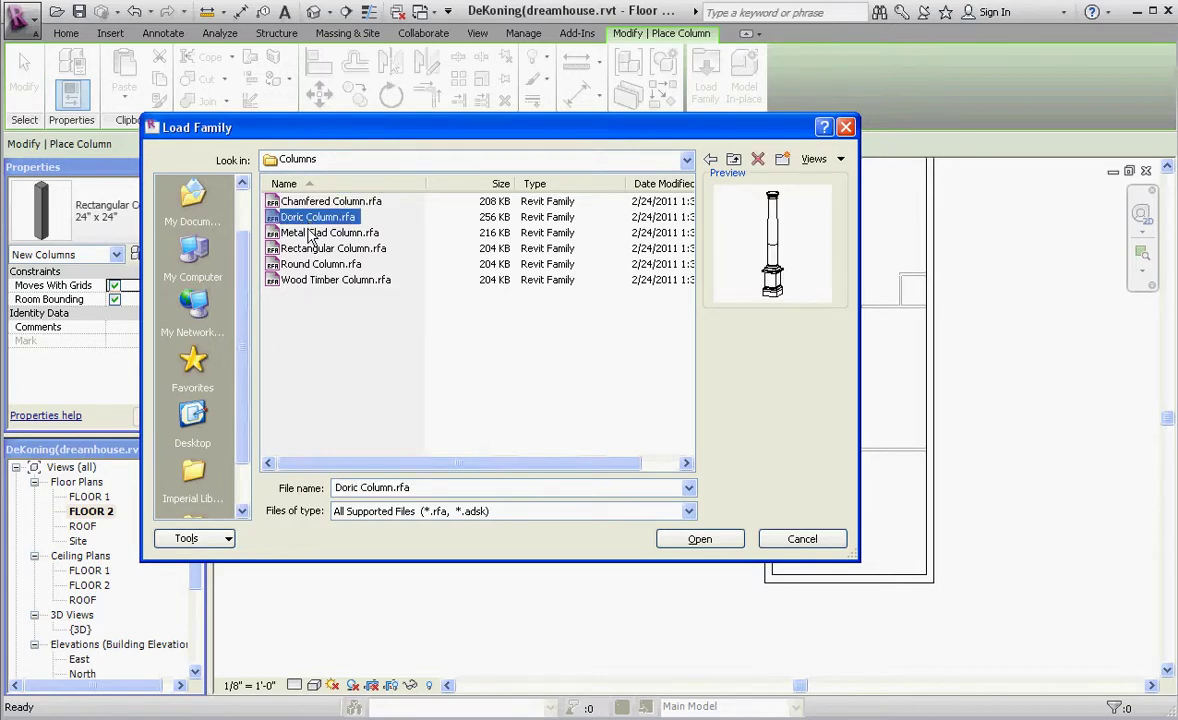
left_click(311, 233)
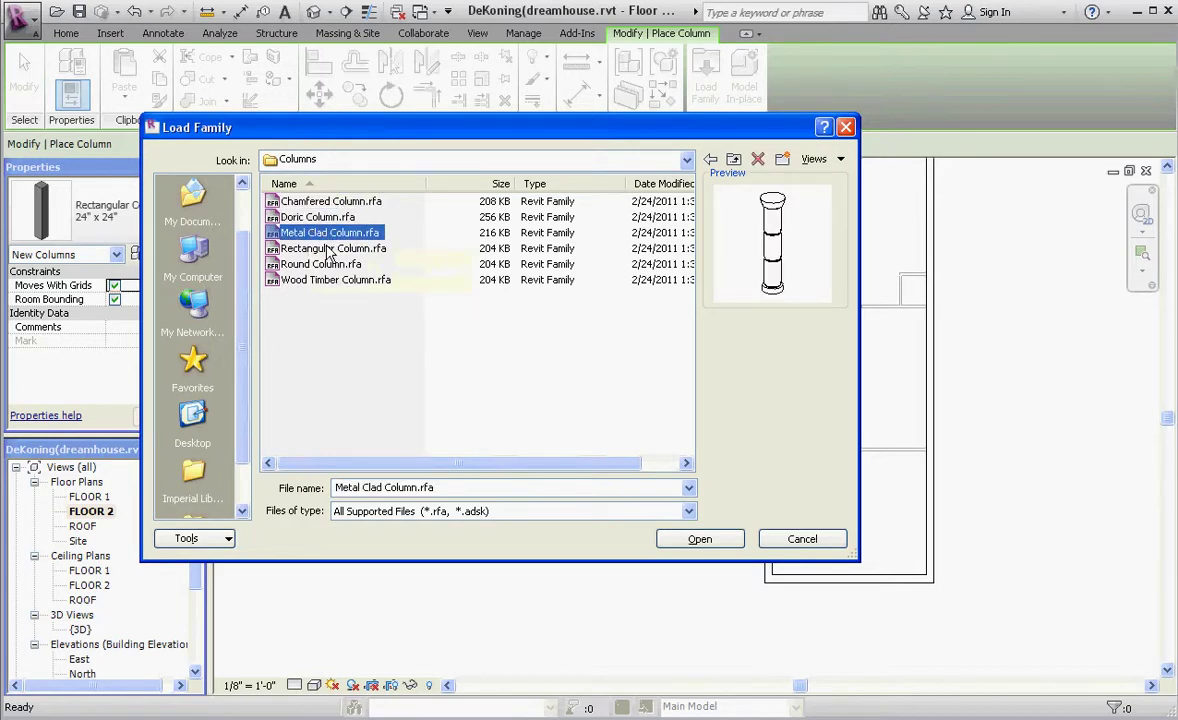
left_click(325, 249)
left_click(321, 264)
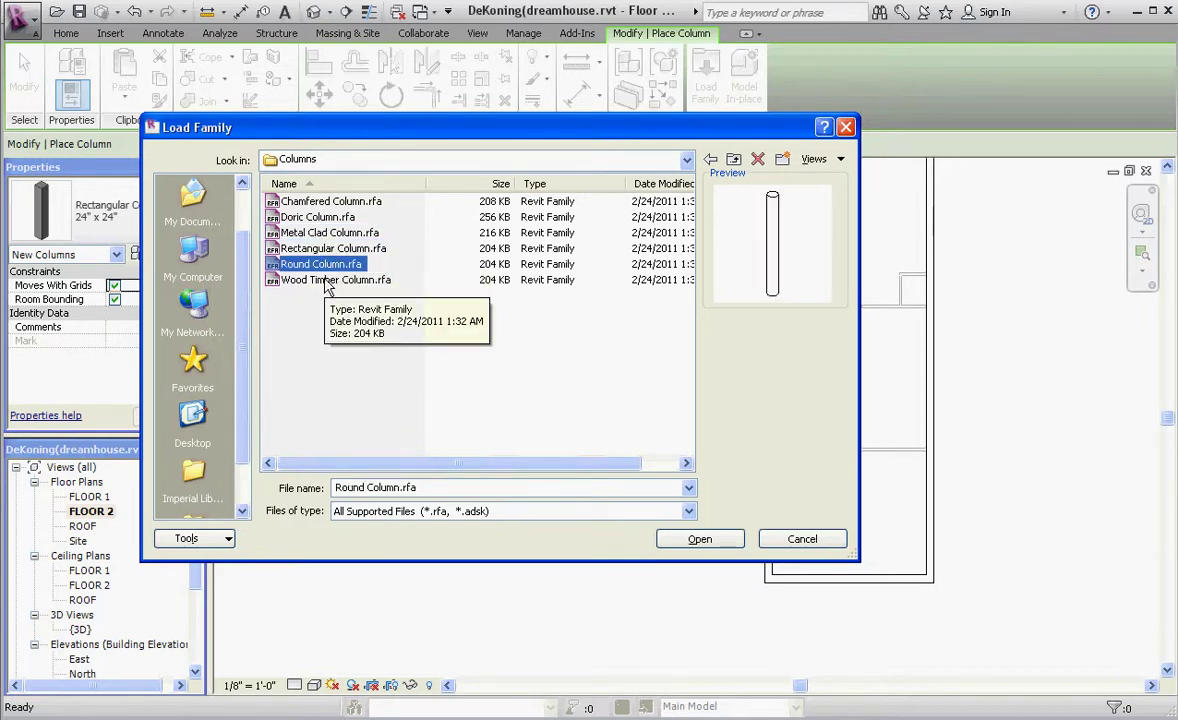
left_click(326, 284)
left_click(324, 235)
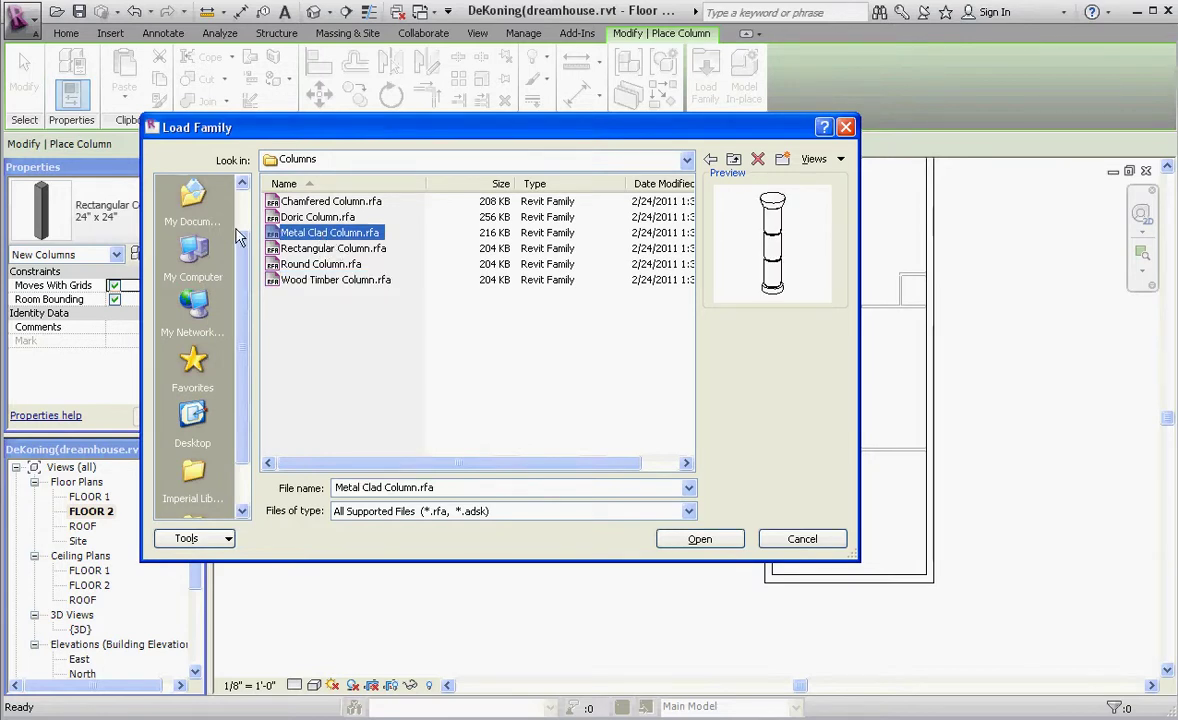
left_click(707, 545)
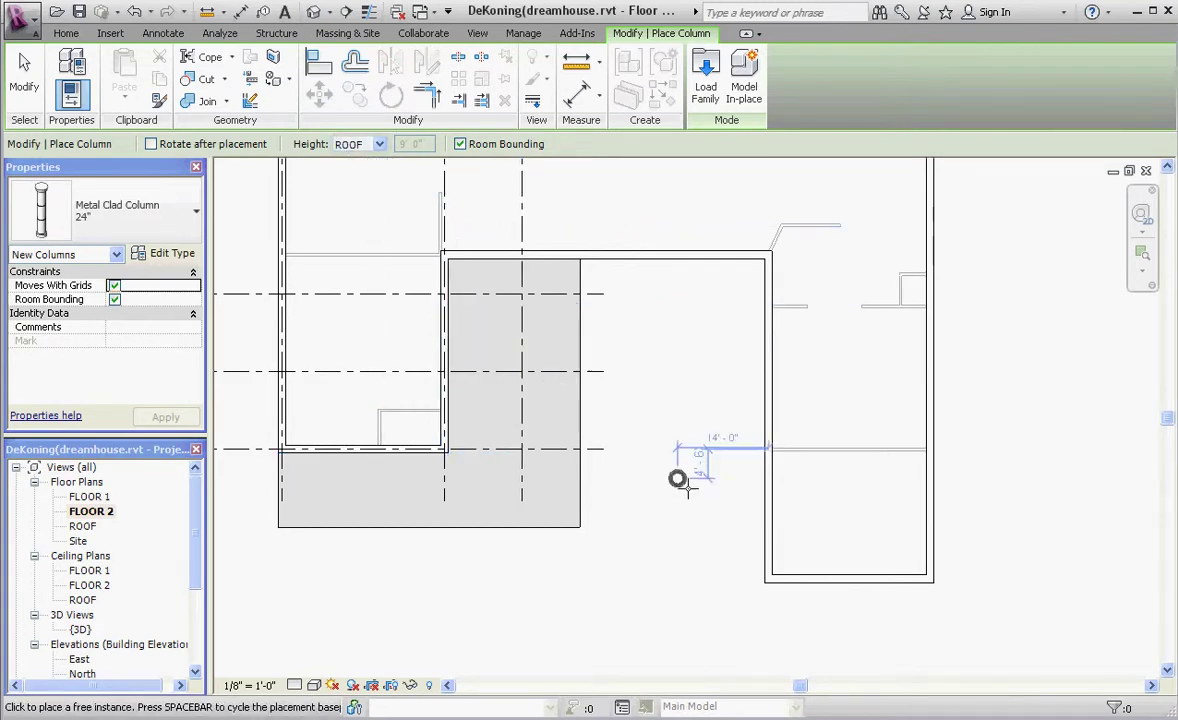
- Switch to the FLOOR 1 plan and restart column placement there
key("Escape")
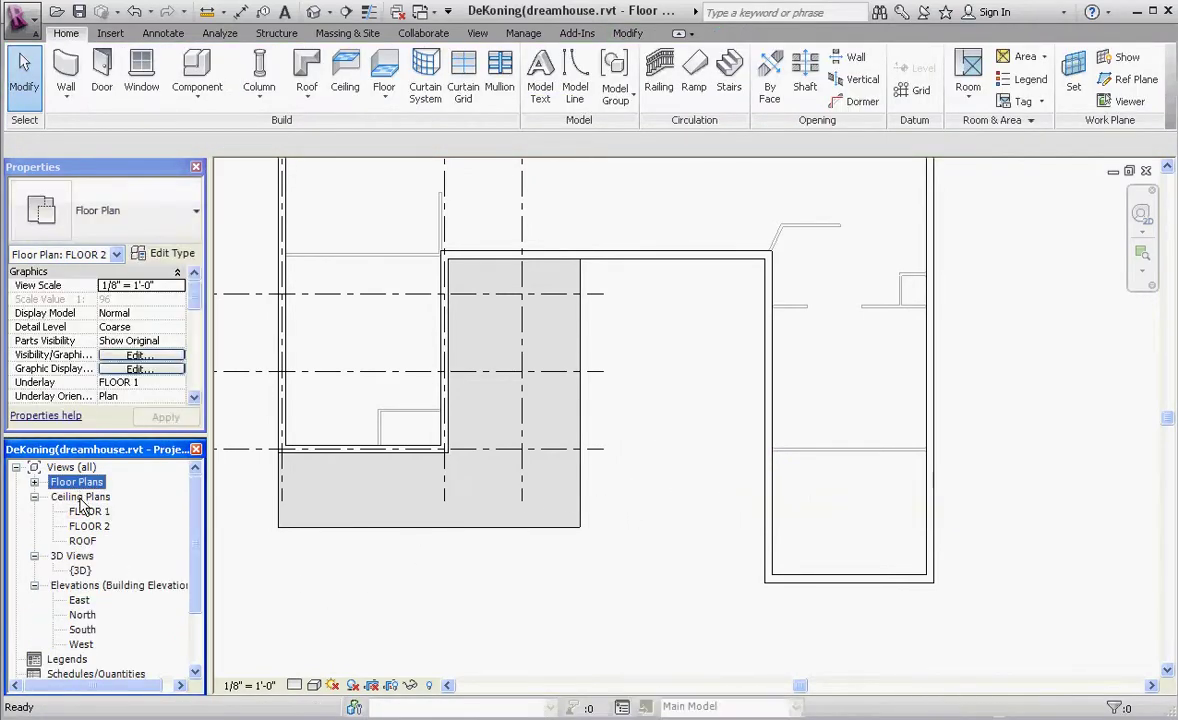
left_click(35, 483)
double_click(74, 490)
double_click(46, 481)
double_click(89, 498)
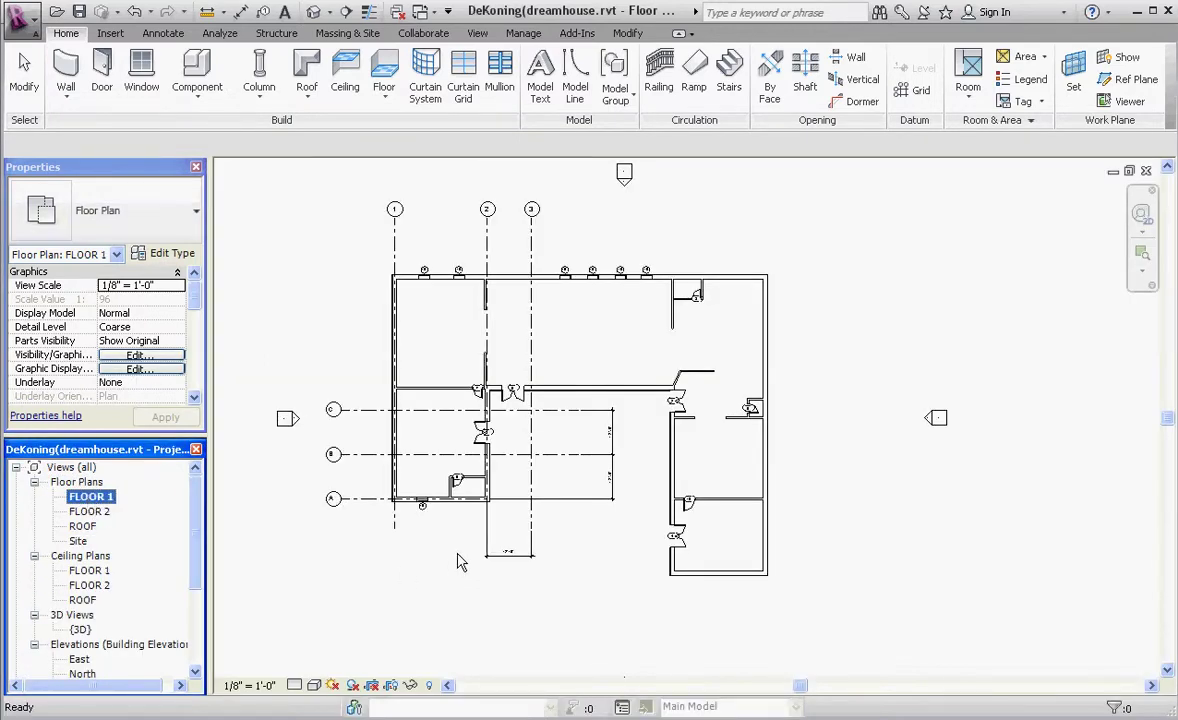
left_click(272, 75)
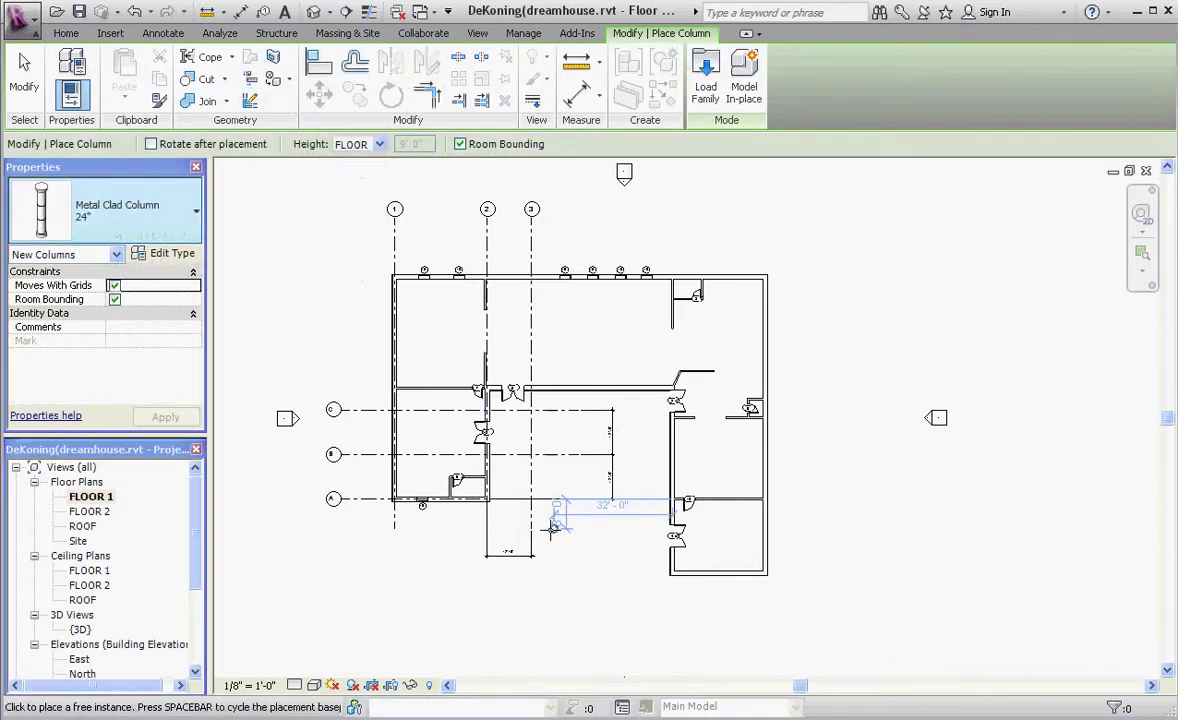
- Set the column height to reach FLOOR 2
scroll(550, 528, "up", 2)
scroll(550, 528, "up", 1)
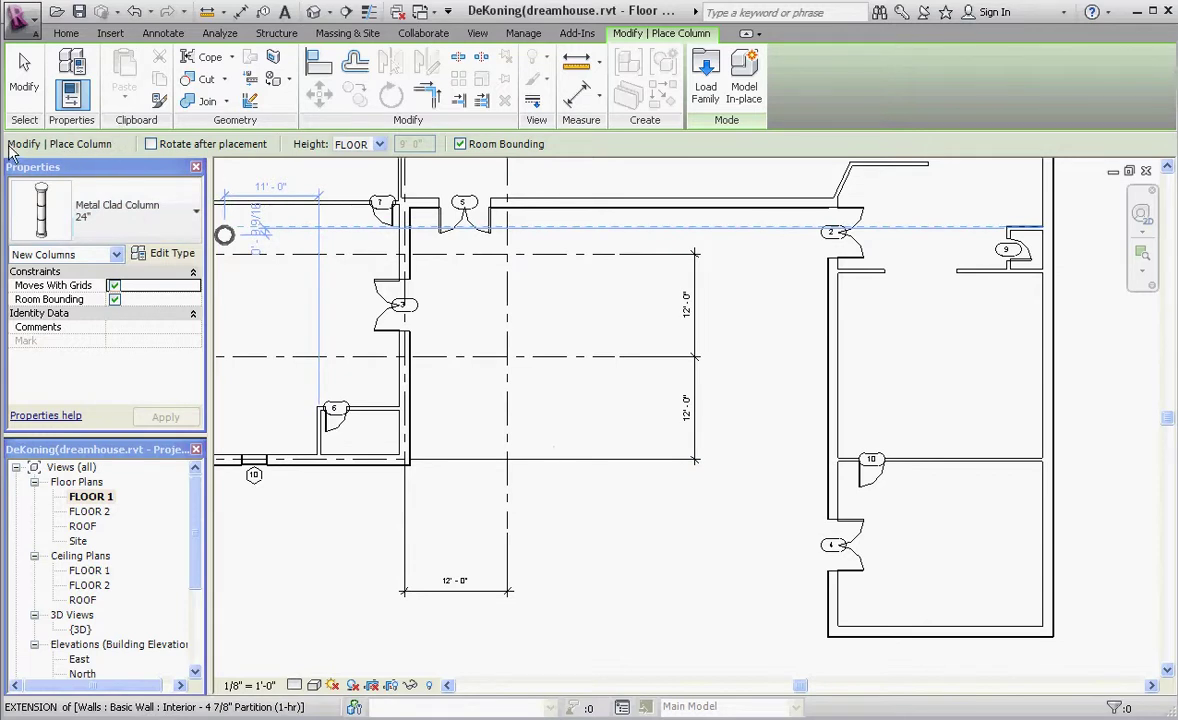
left_click(380, 144)
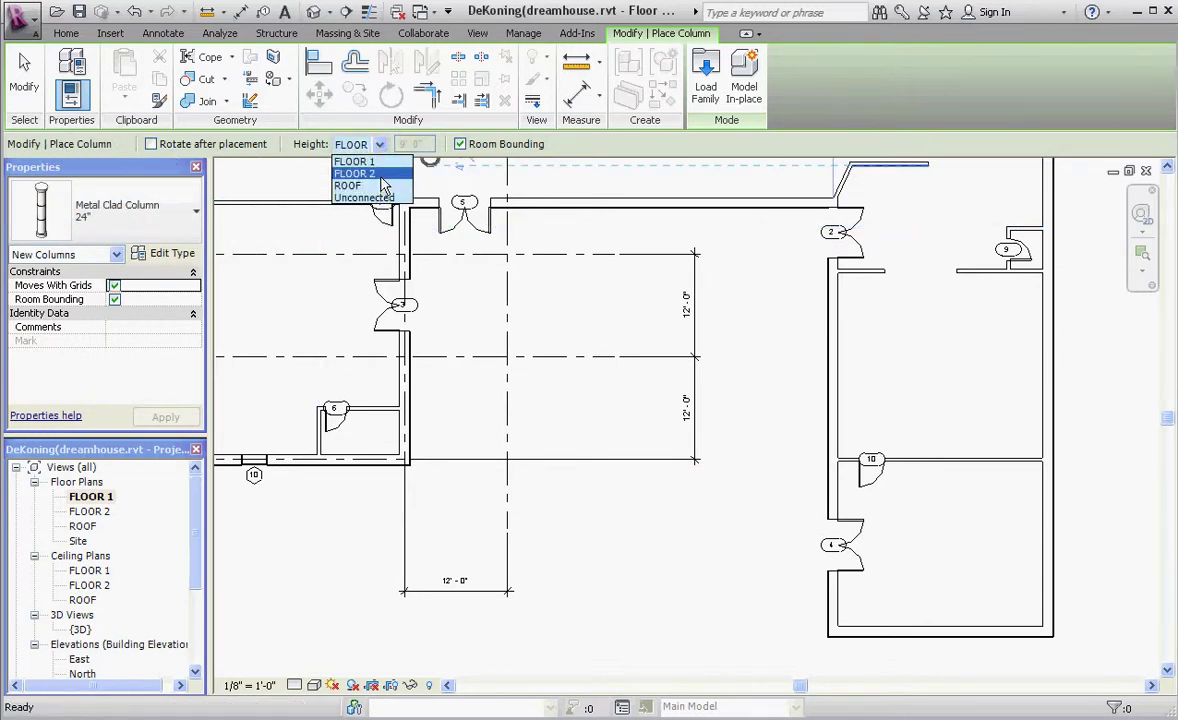
left_click(381, 175)
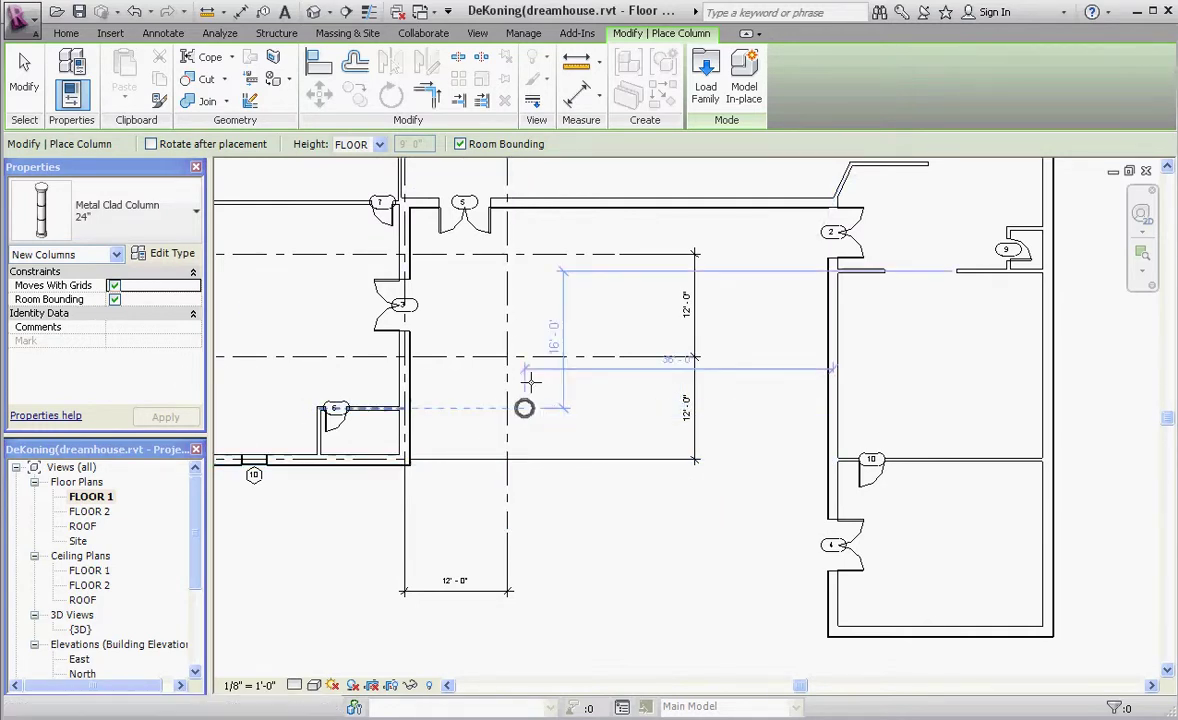
- Place Metal Clad columns where grid 3 crosses grids A, B and C
scroll(530, 392, "down", 2)
scroll(521, 418, "up", 2)
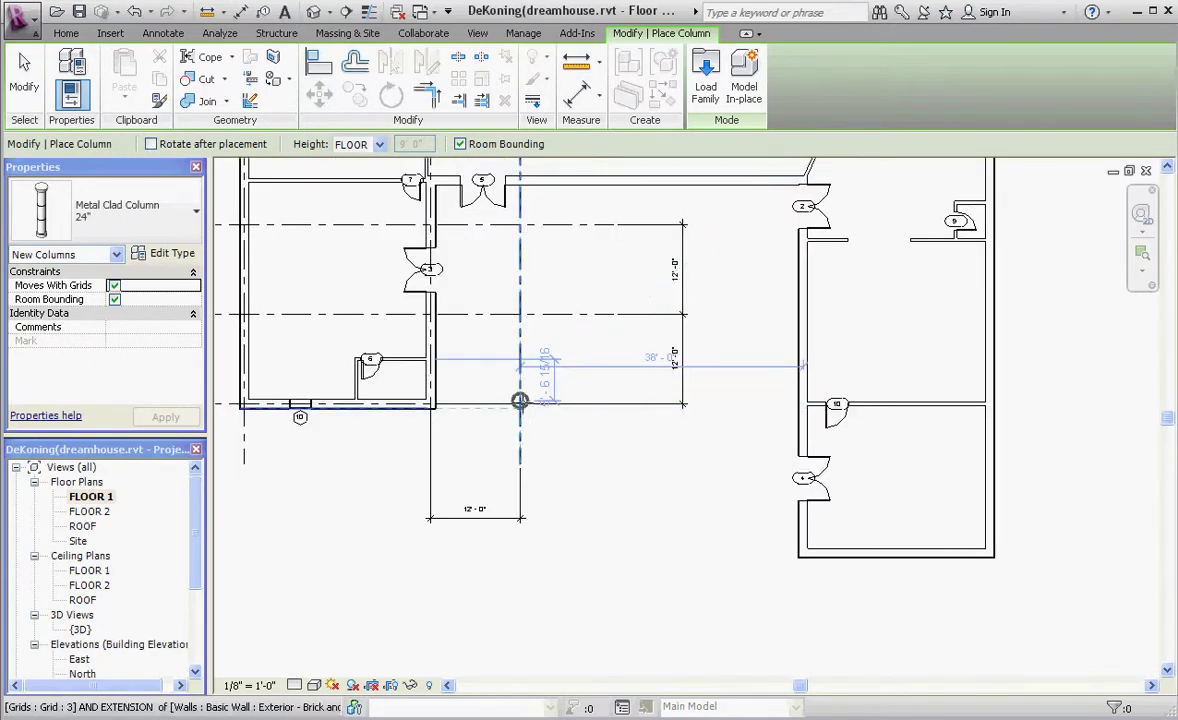
scroll(520, 401, "up", 2)
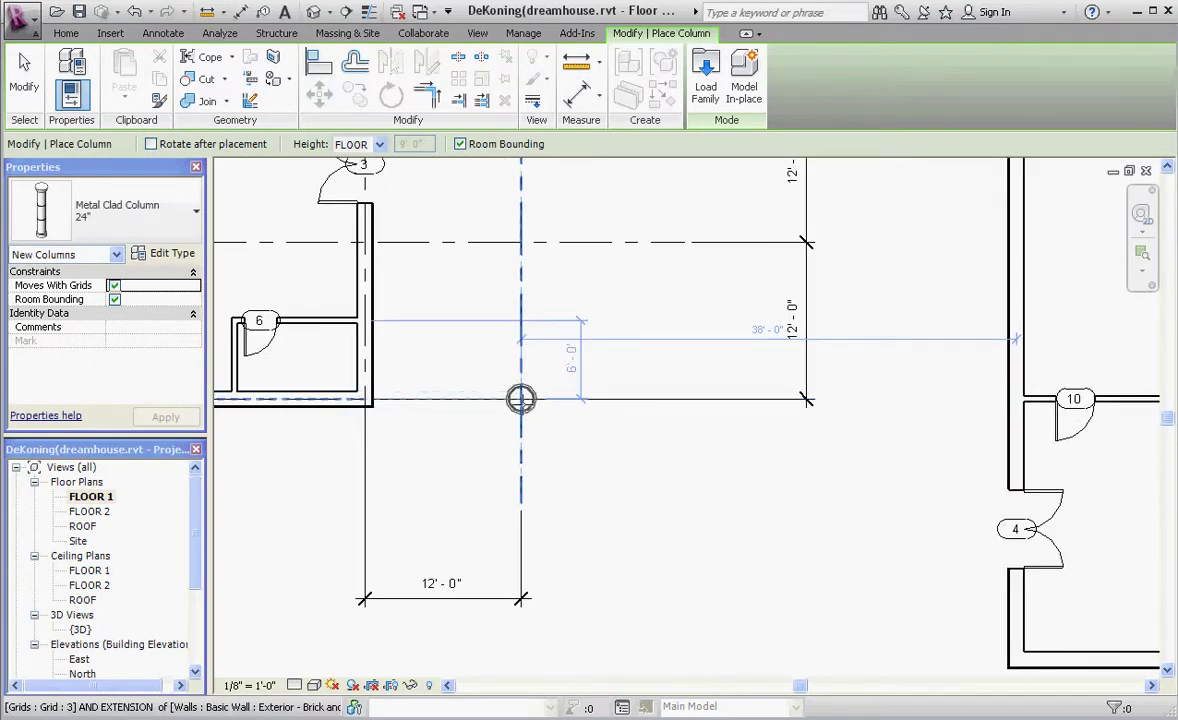
left_click(521, 399)
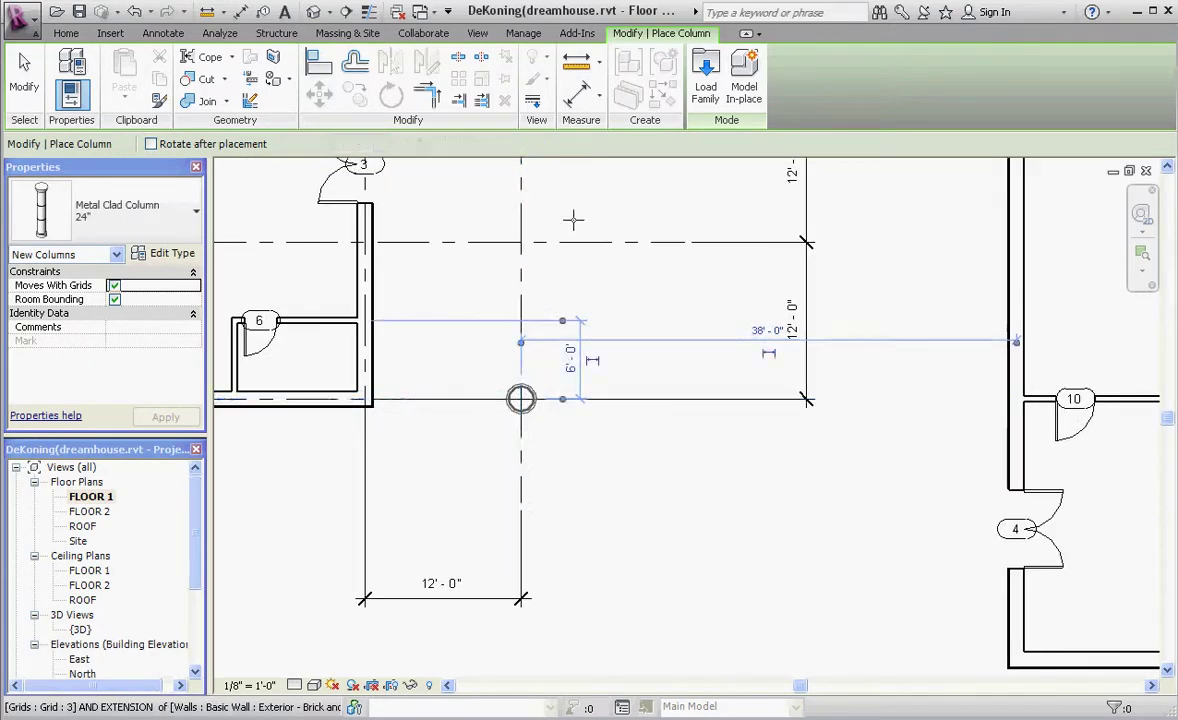
left_click(521, 242)
scroll(565, 381, "down", 3)
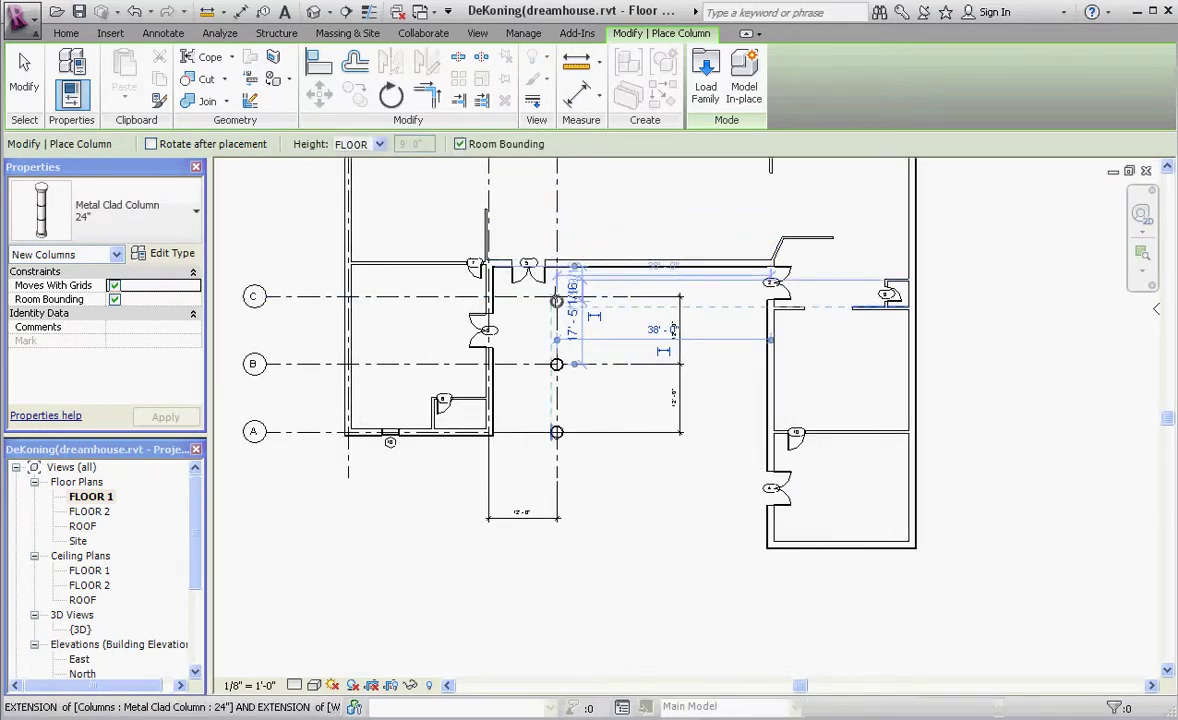
left_click(557, 298)
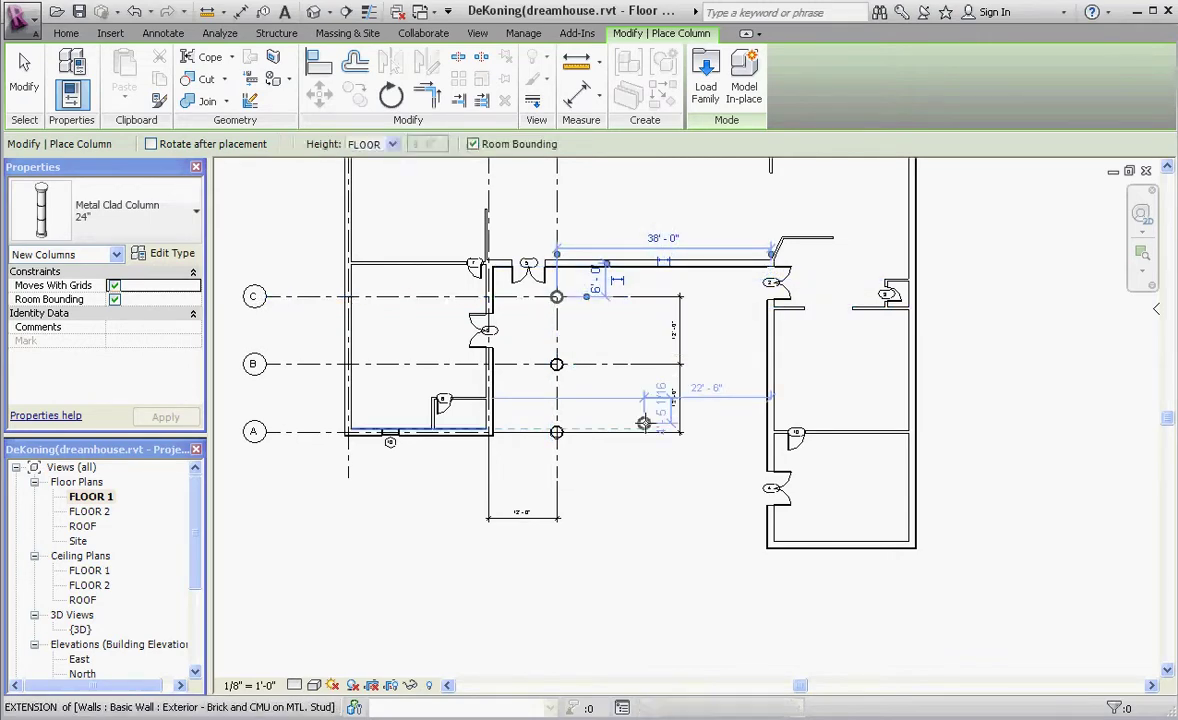
key("Escape")
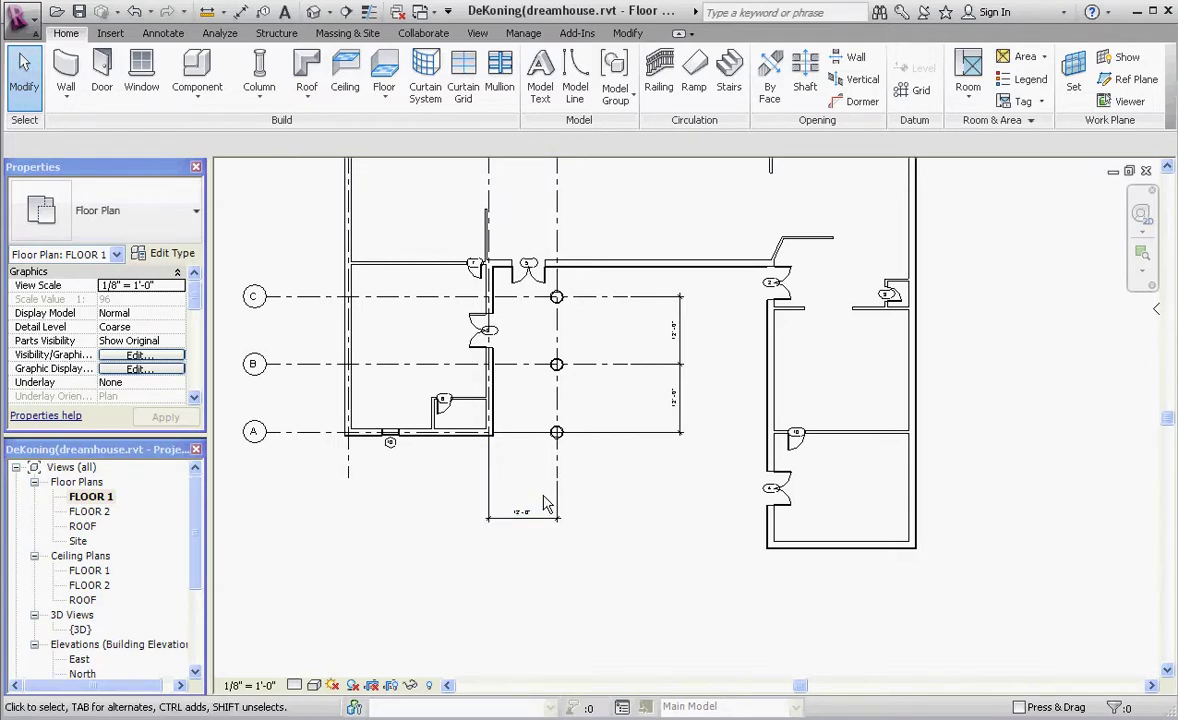
- Move grid B to 10'-0" from grid A using its temporary dimension
scroll(647, 340, "up", 2)
left_click(545, 367)
left_click(665, 410)
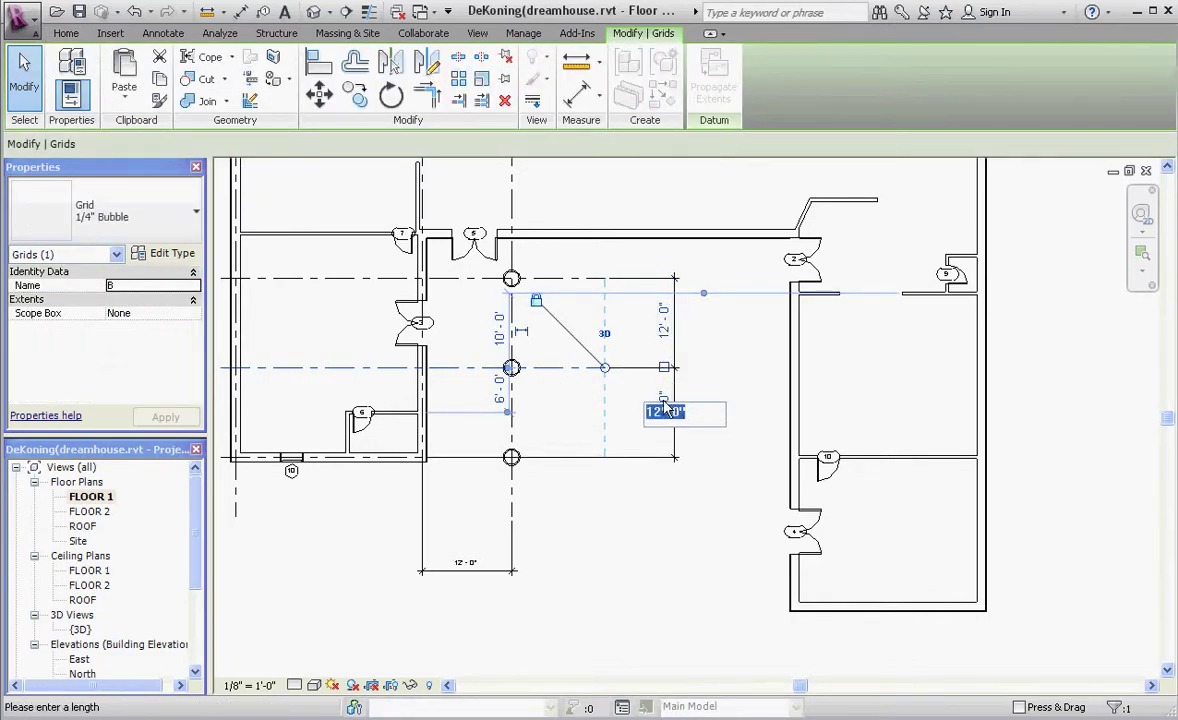
type("11")
key("Return")
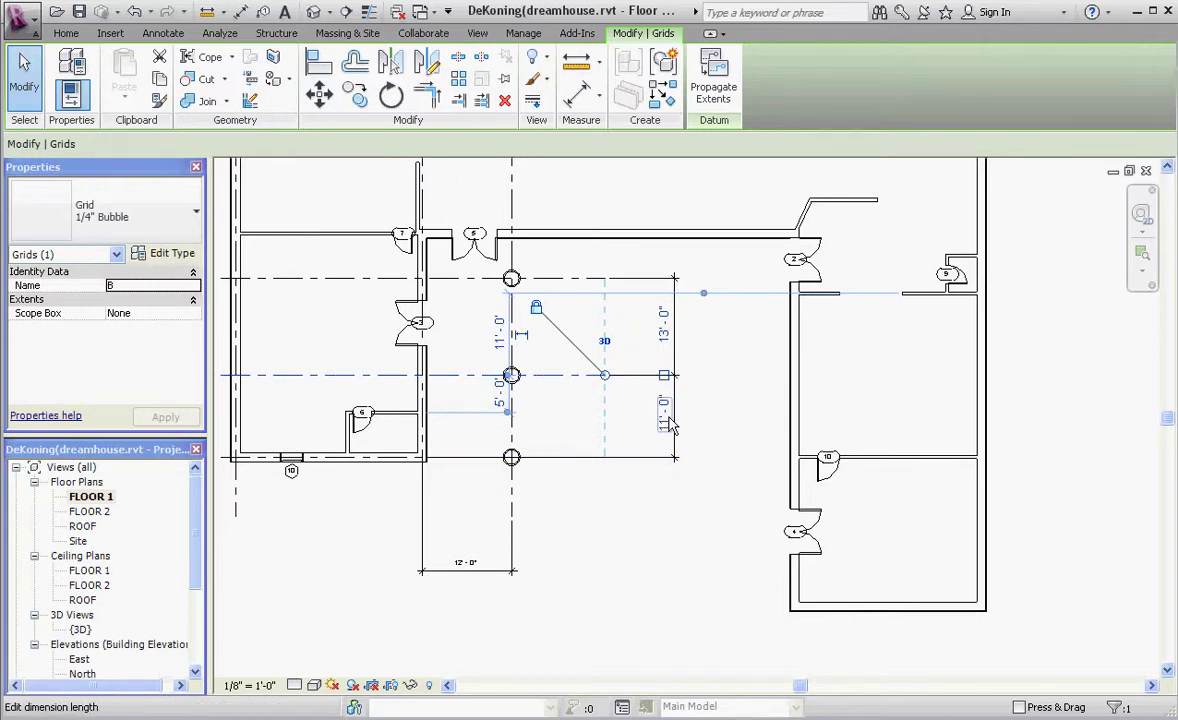
left_click(666, 418)
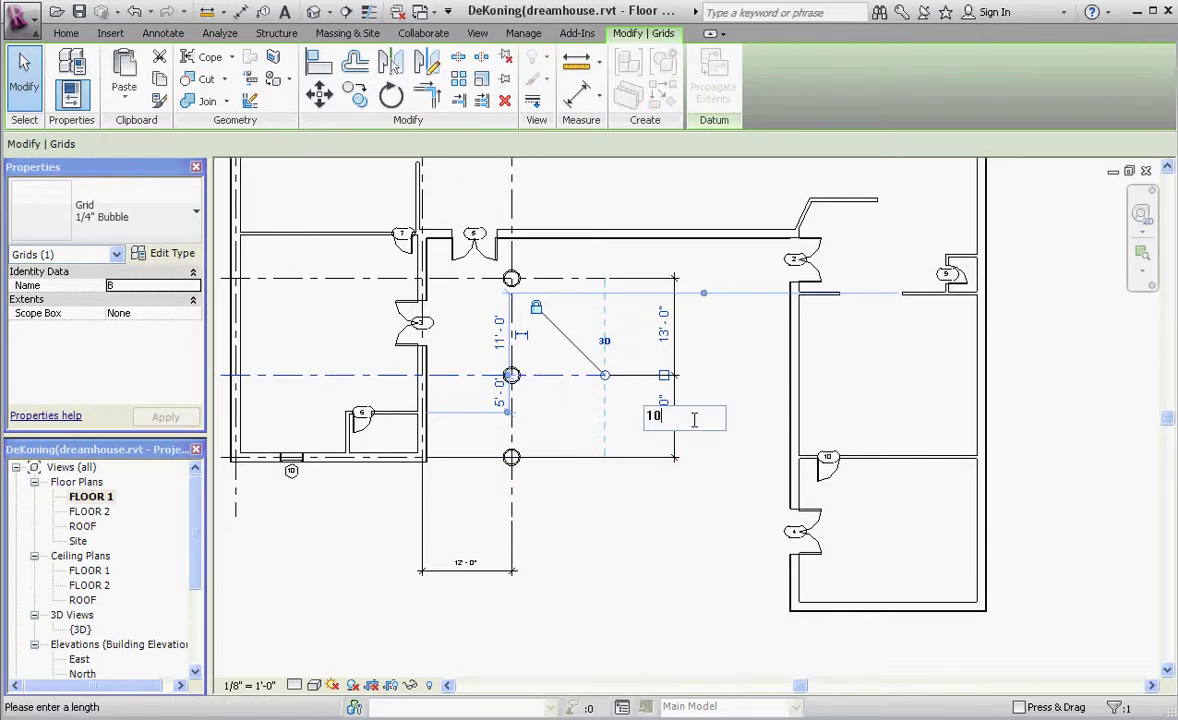
type("10")
key("Return")
left_click(659, 531)
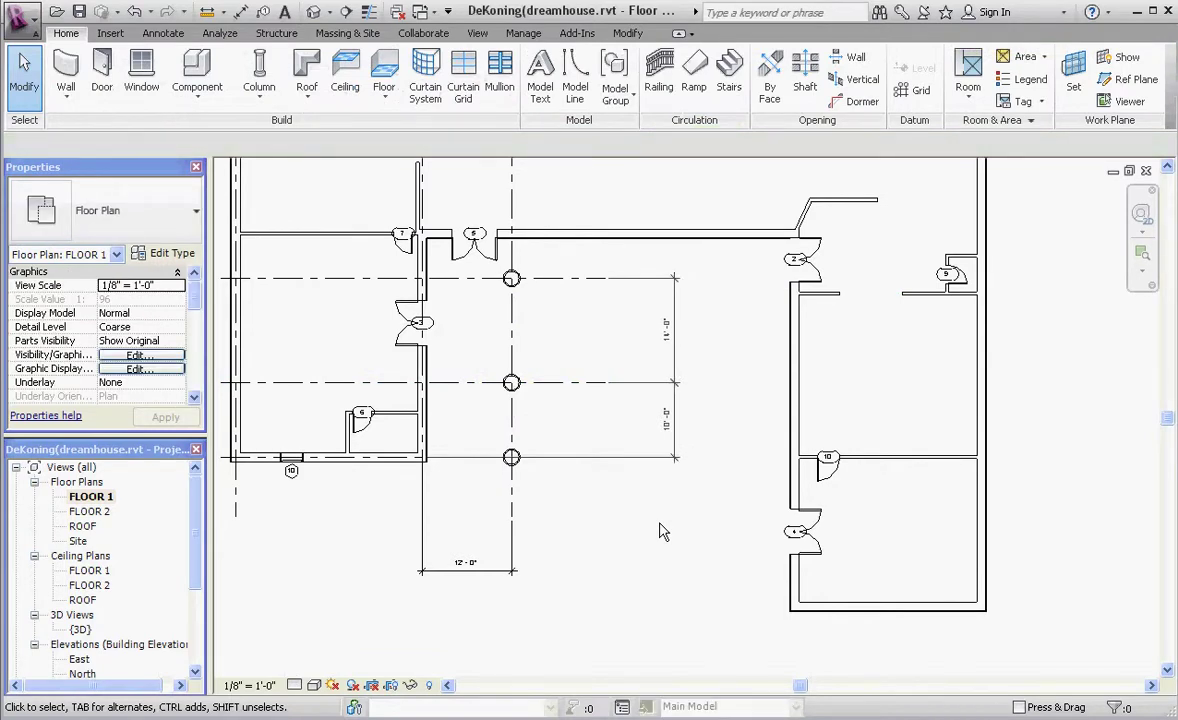
- Set grid 3's spacing from its neighbour to 13'-0"
middle_click_drag(460, 573, 467, 547)
left_click(468, 545)
key("Escape")
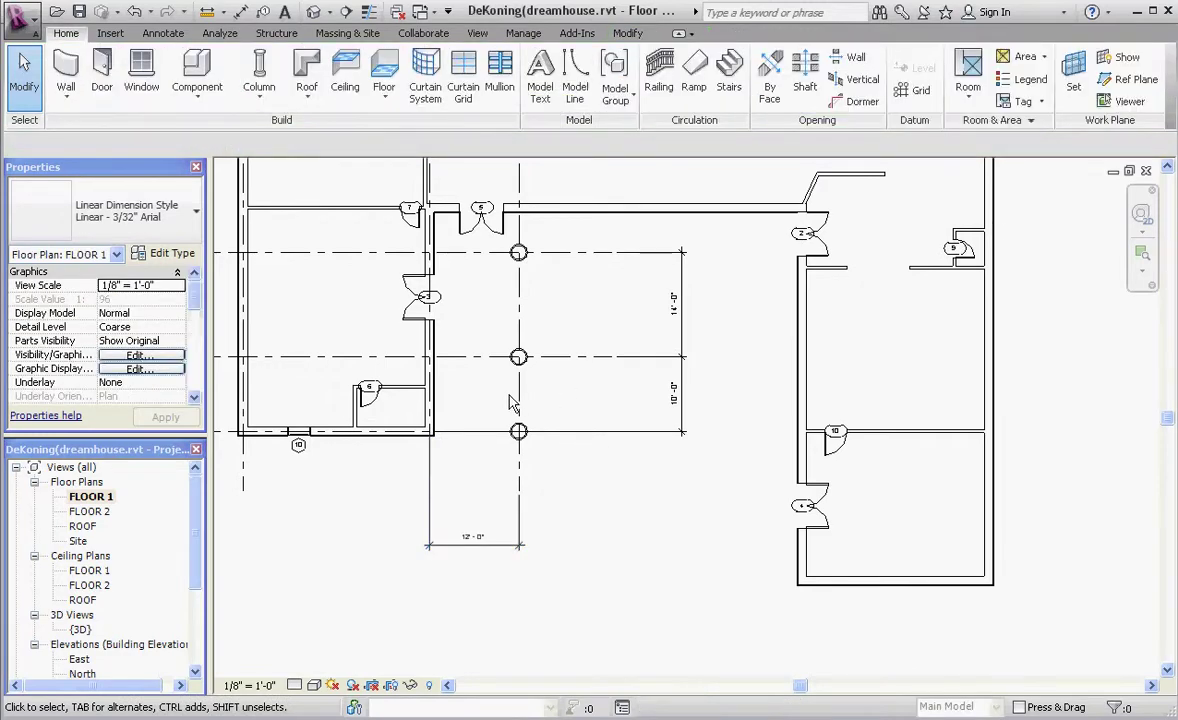
left_click(518, 465)
left_click(482, 540)
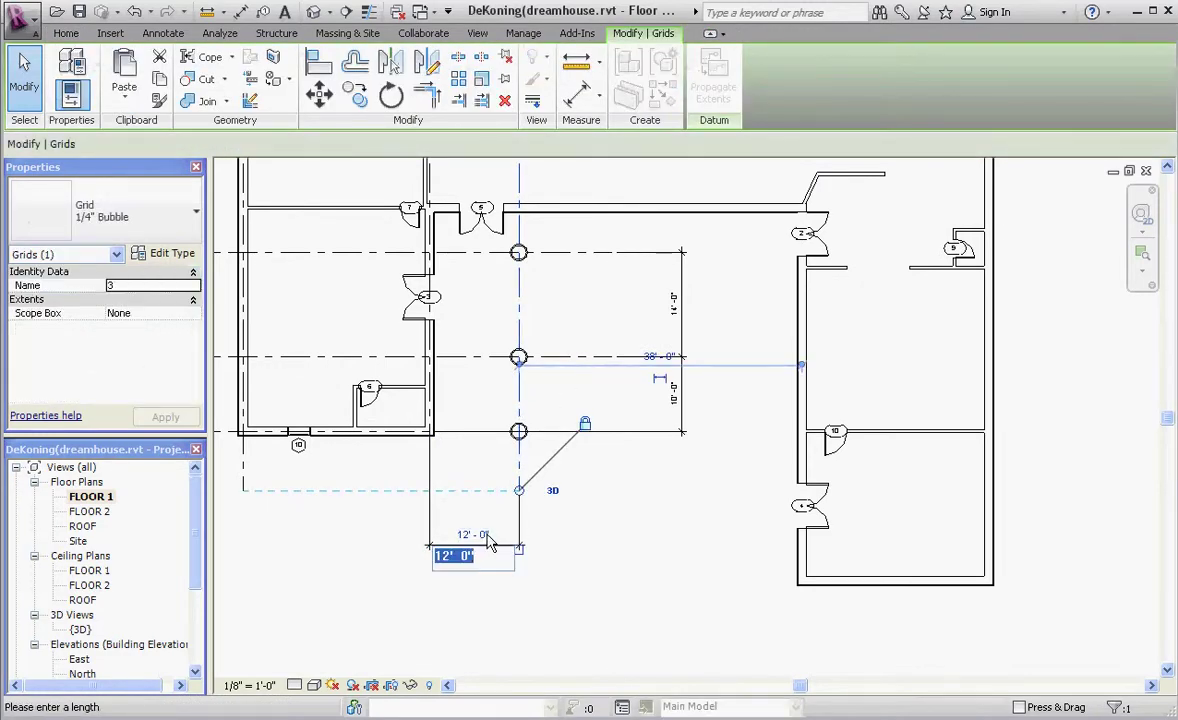
type("15")
key("Return")
left_click(499, 536)
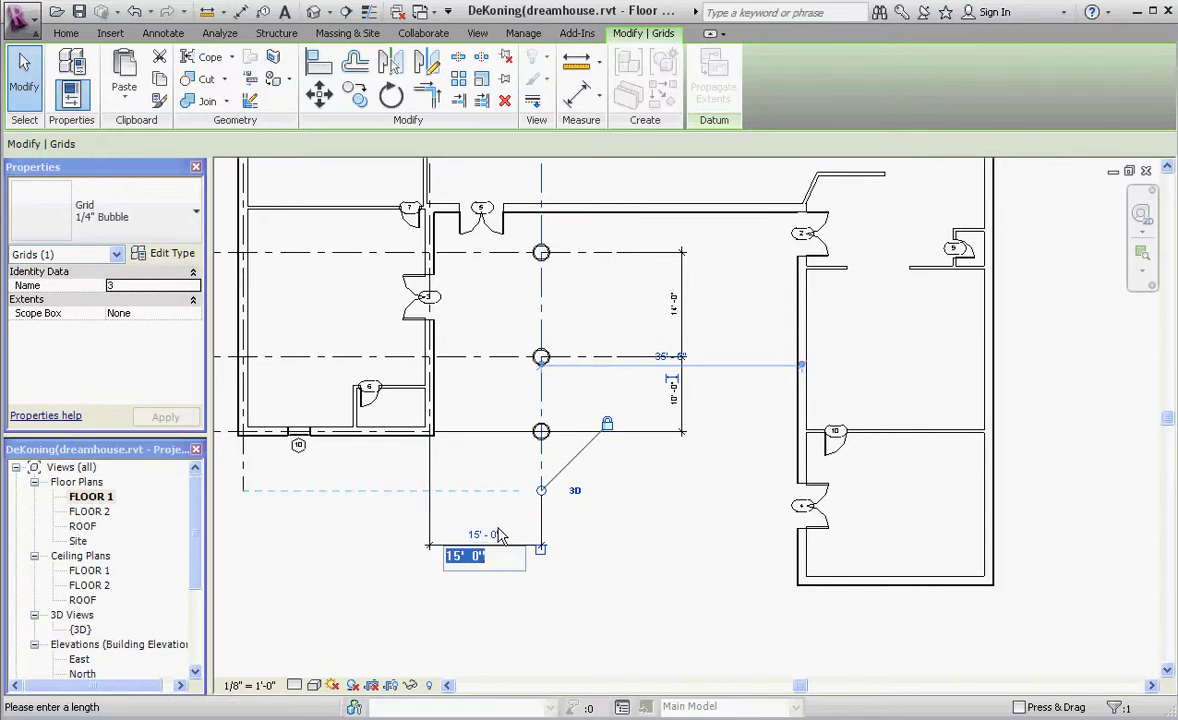
key("Return")
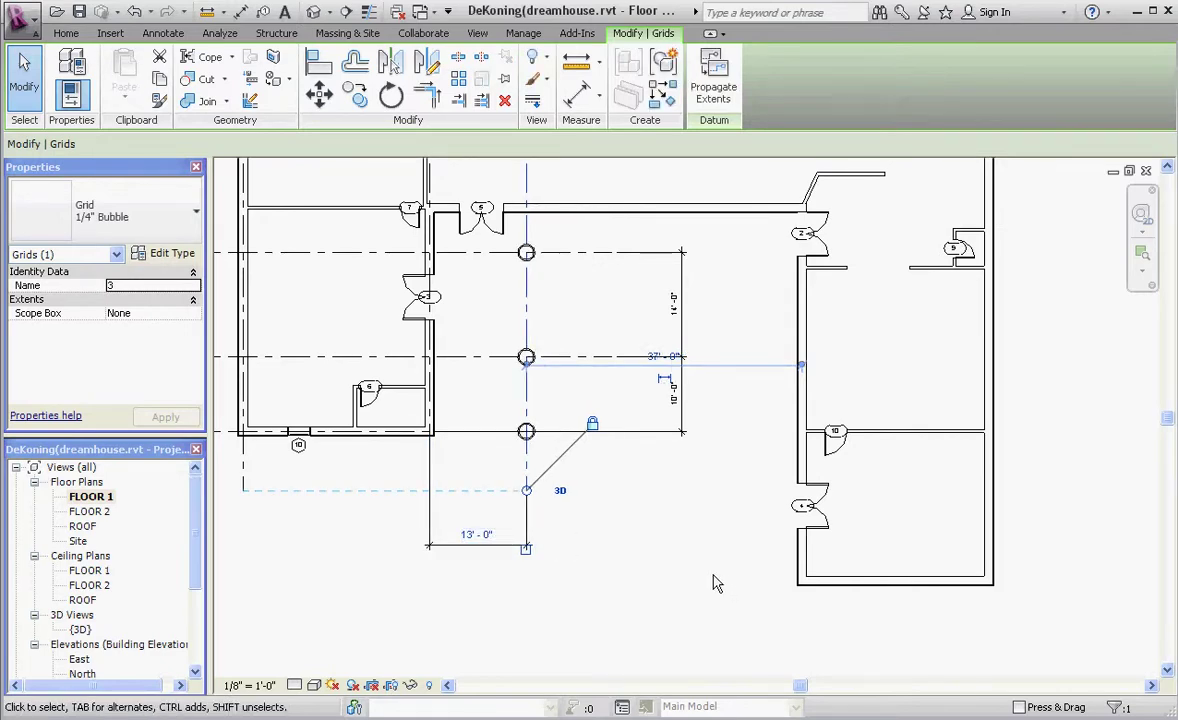
left_click(713, 584)
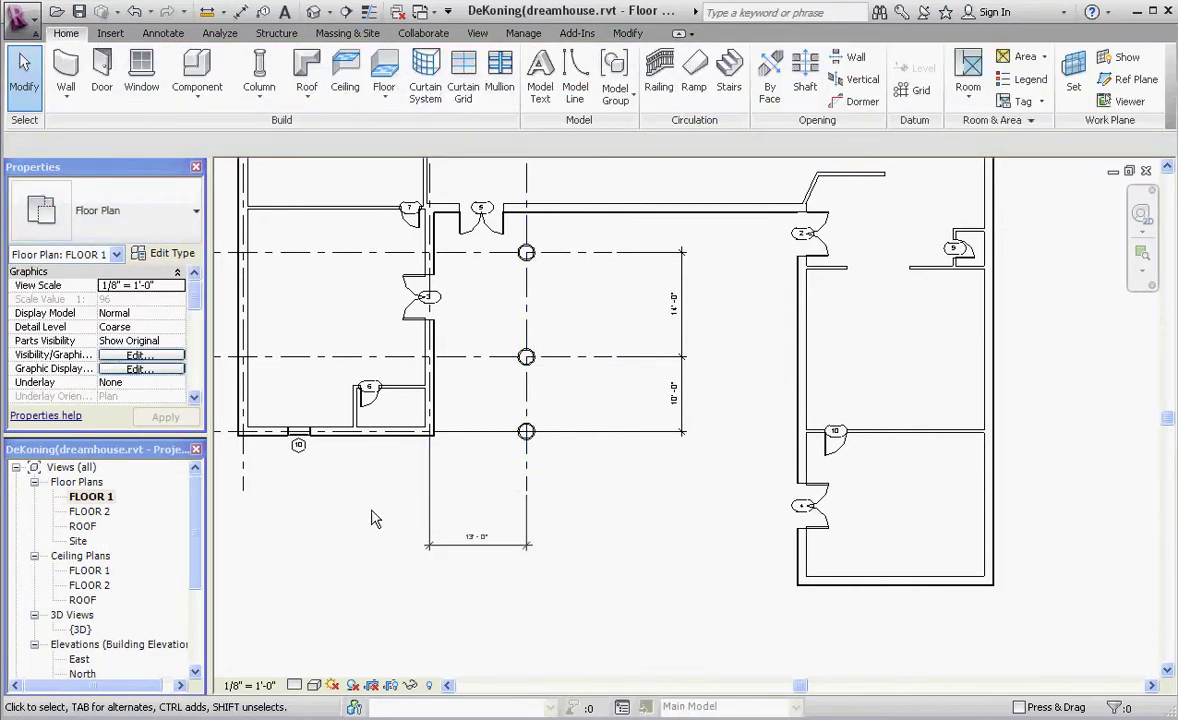
- Open Elevation: South and zoom in on the Metal Clad column under the Wood Joist floor
scroll(389, 468, "down", 5)
scroll(490, 565, "up", 2)
double_click(493, 572)
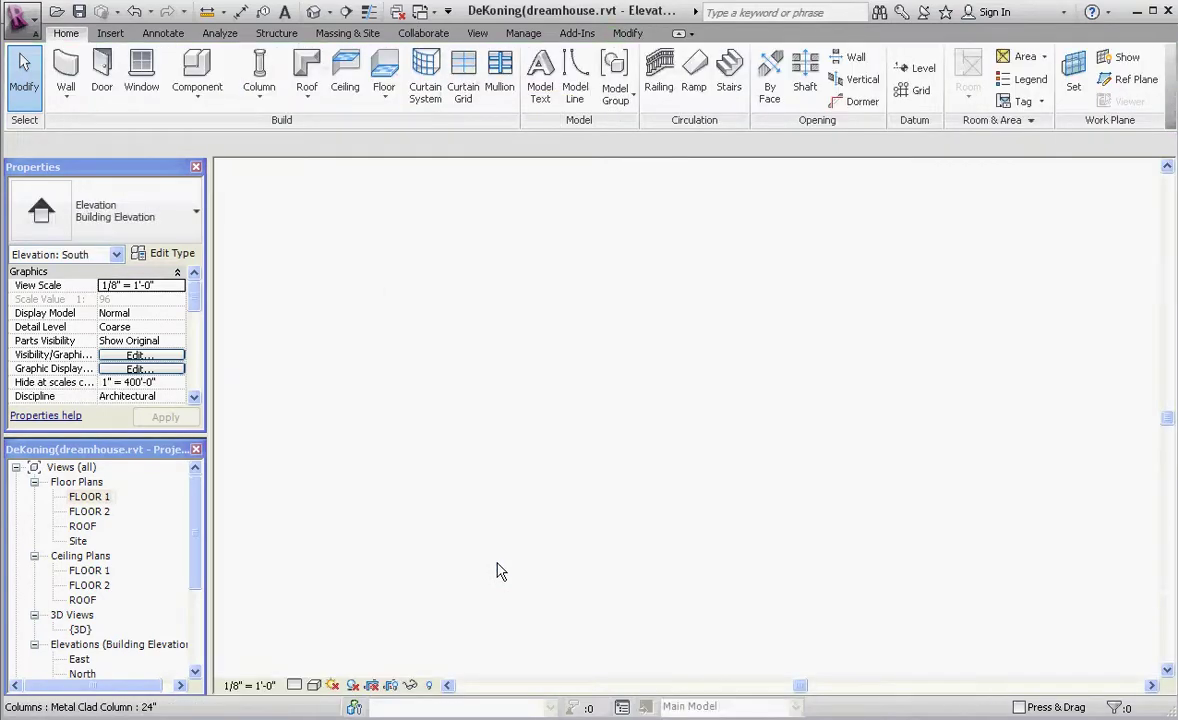
scroll(535, 430, "up", 3)
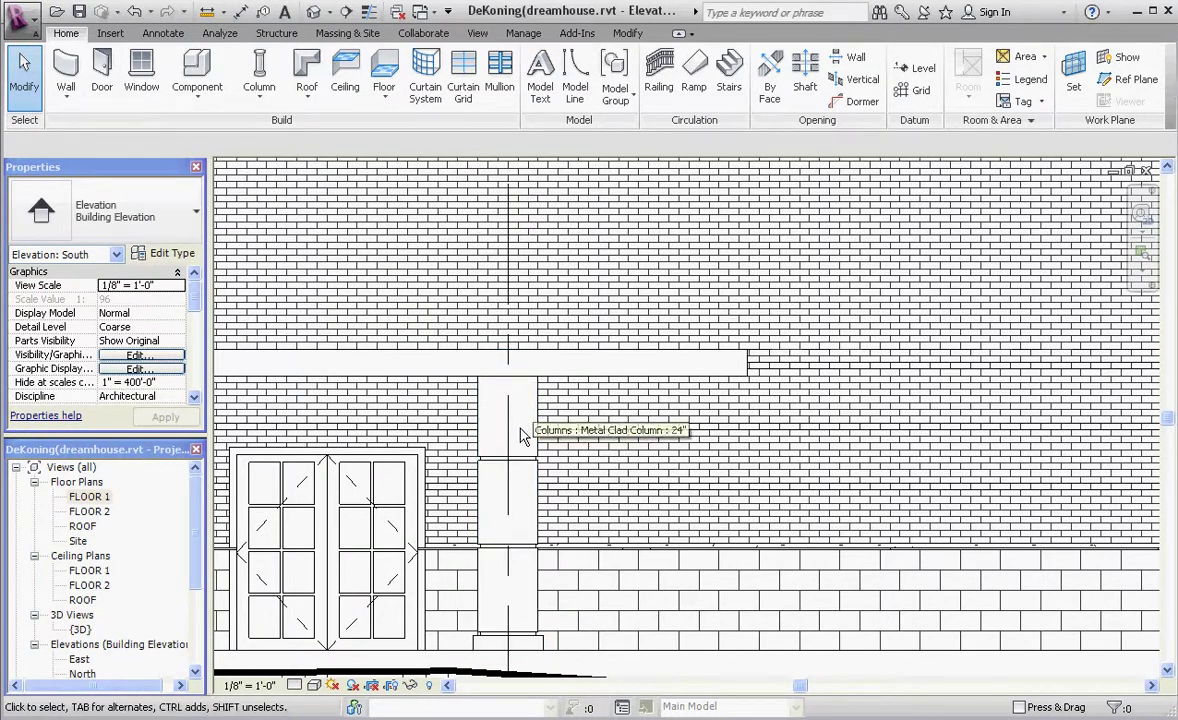
scroll(530, 432, "down", 2)
scroll(530, 423, "up", 2)
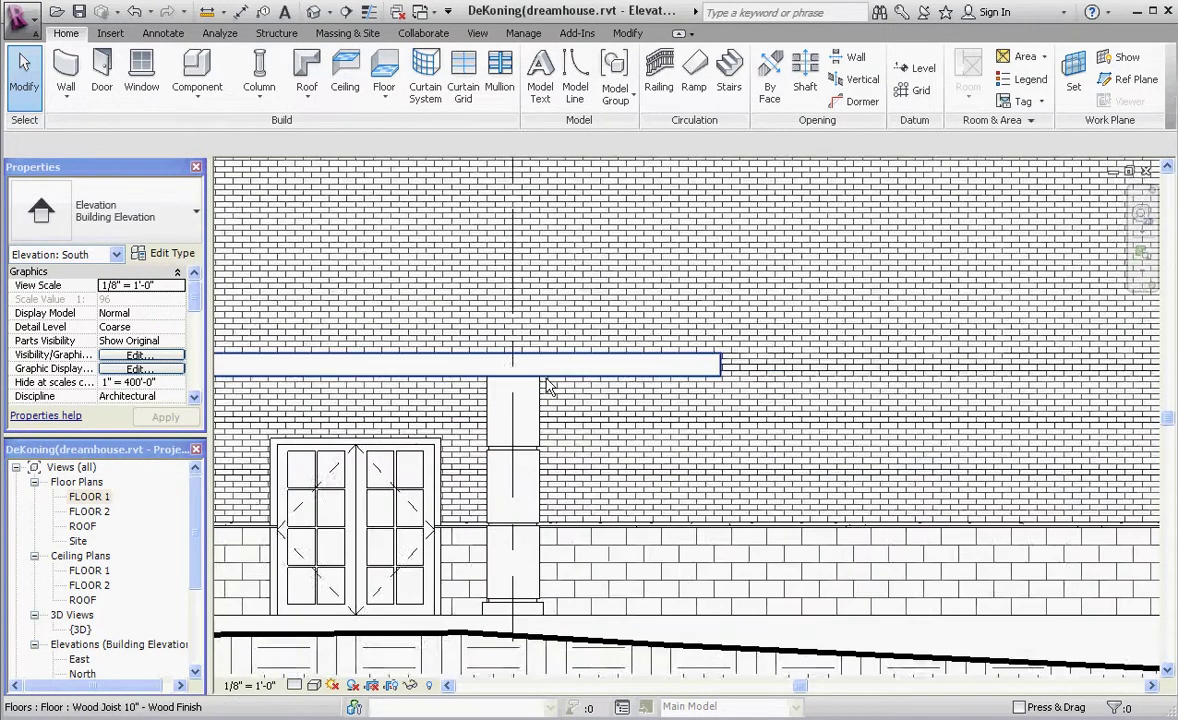